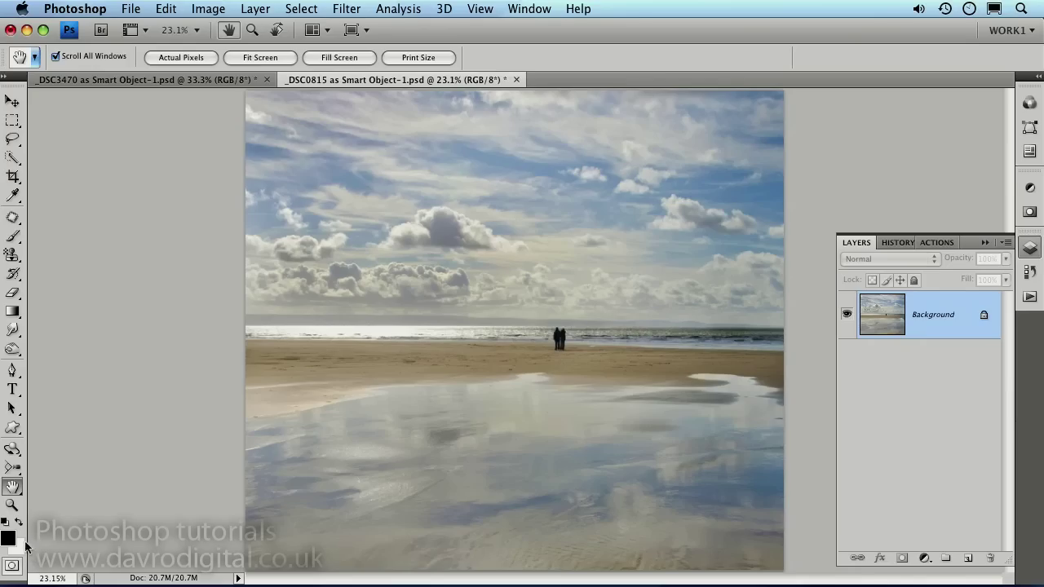
# Swap the colour swatches so white is the foreground and black the background.
pyautogui.press('x')
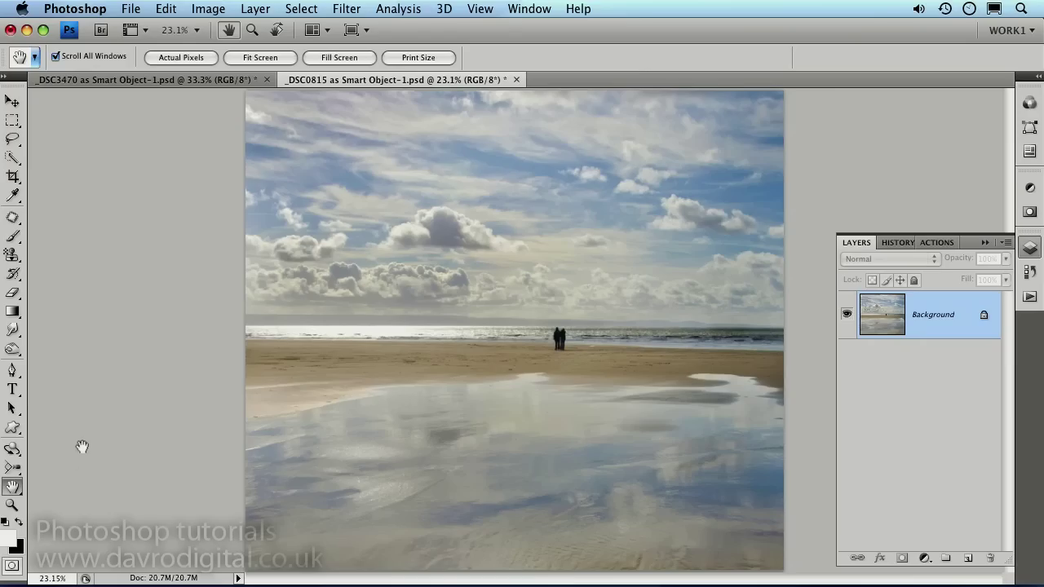
# Add white text with the photography business name across the lower-left of the beach photo.
pyautogui.click(14, 392)
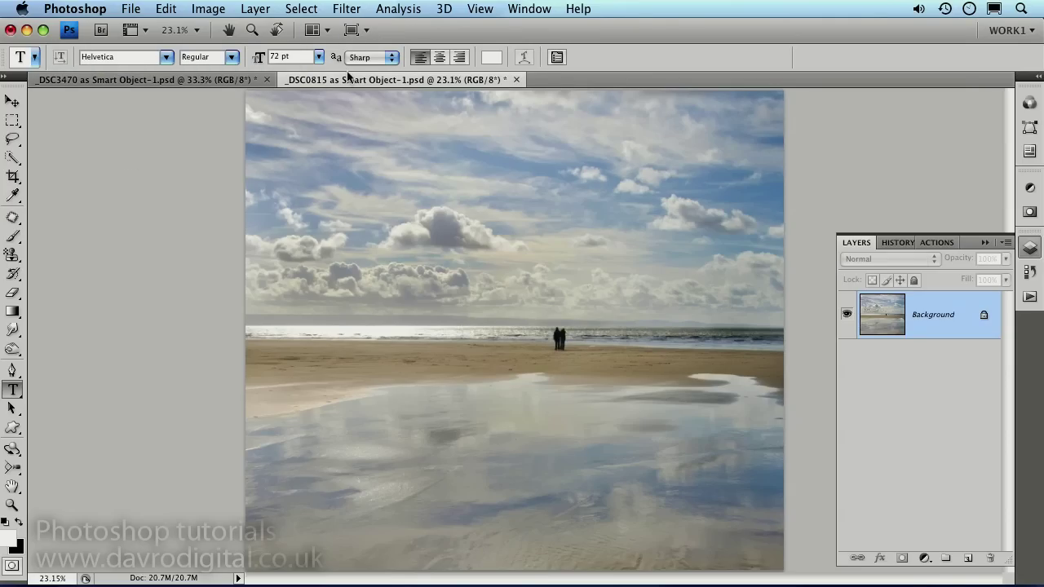
pyautogui.click(259, 494)
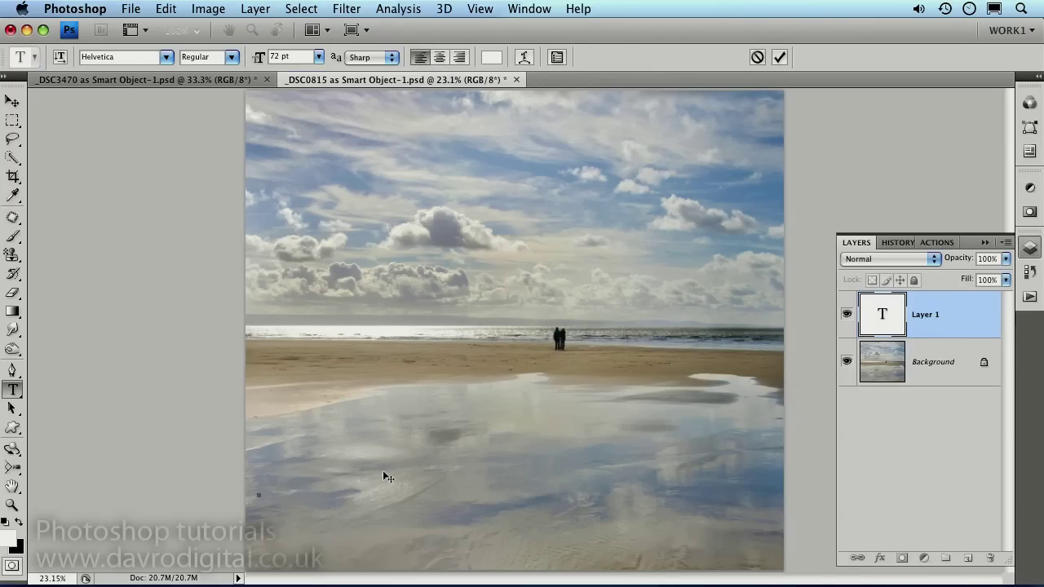
pyautogui.write('Joe')
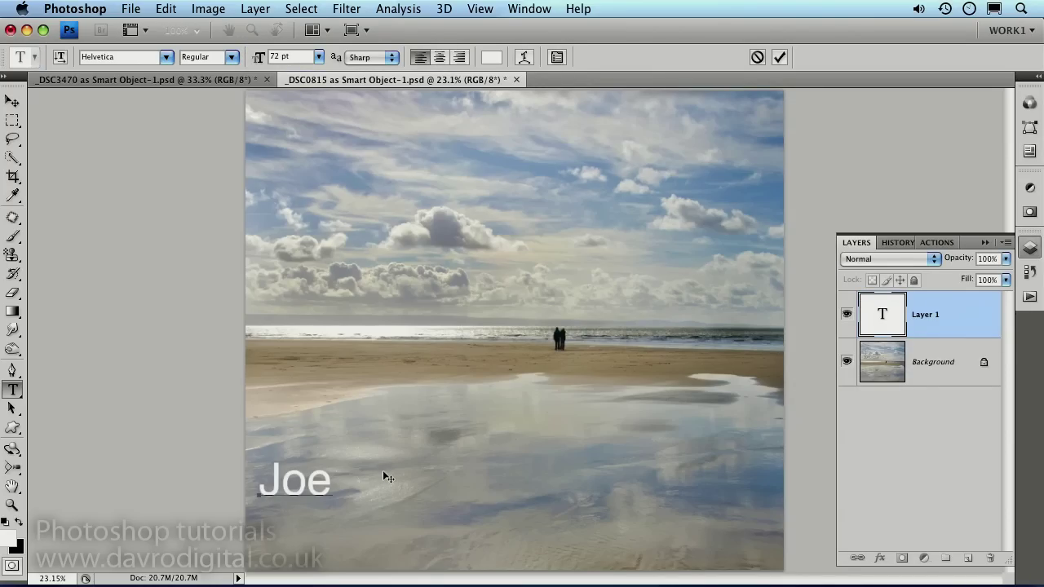
pyautogui.write(' Bloggs')
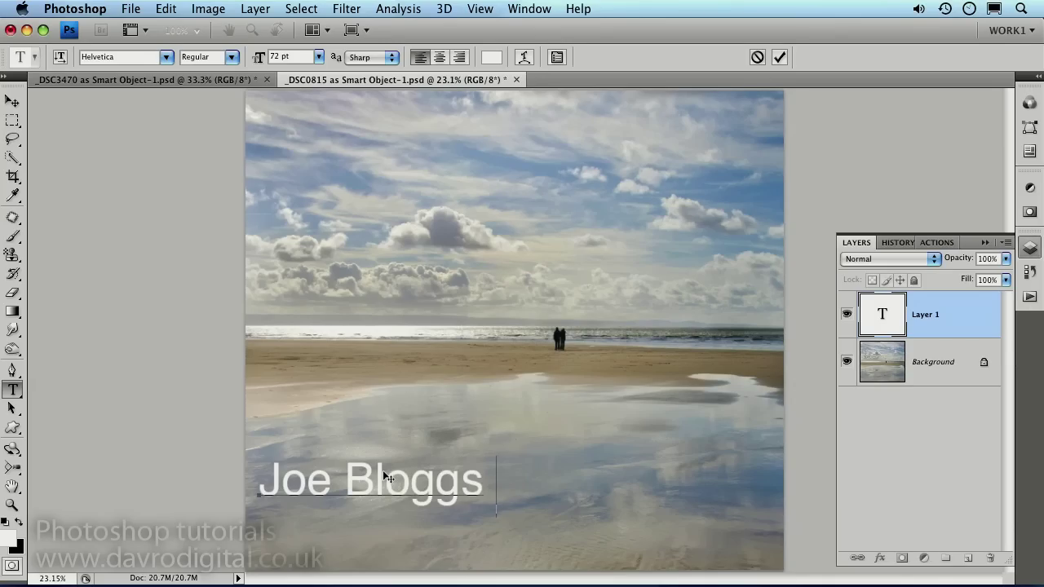
pyautogui.write(' Photo')
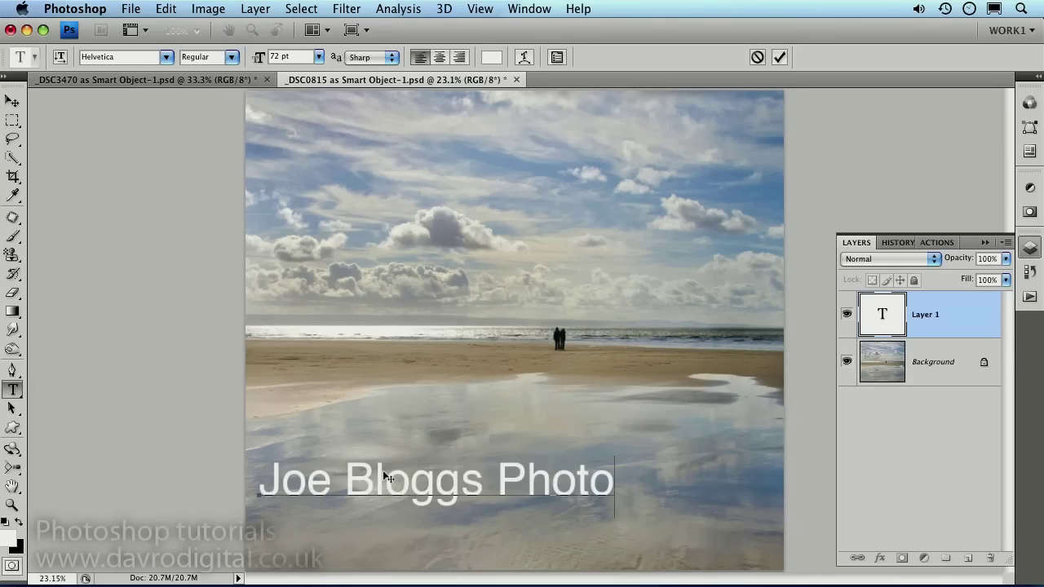
pyautogui.write('graphy')
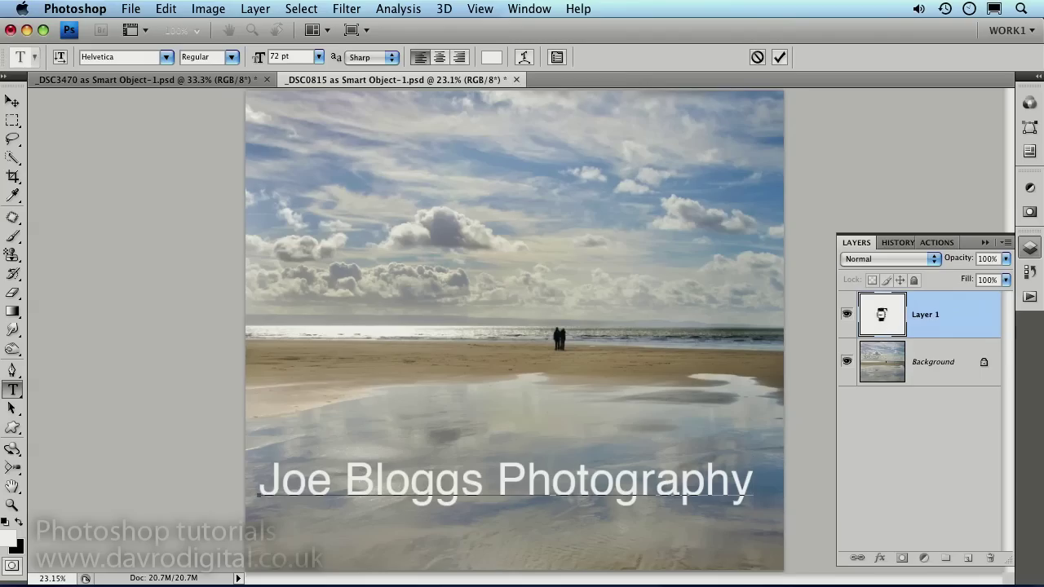
pyautogui.click(881, 320)
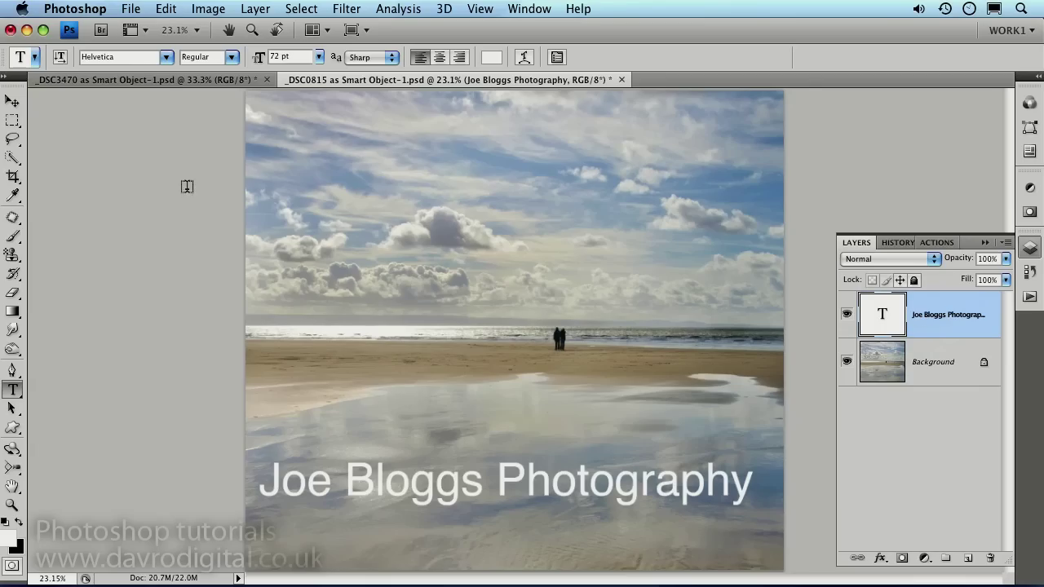
# Abandon the perspective transform on the live text and rasterize the type layer instead.
pyautogui.click(166, 9)
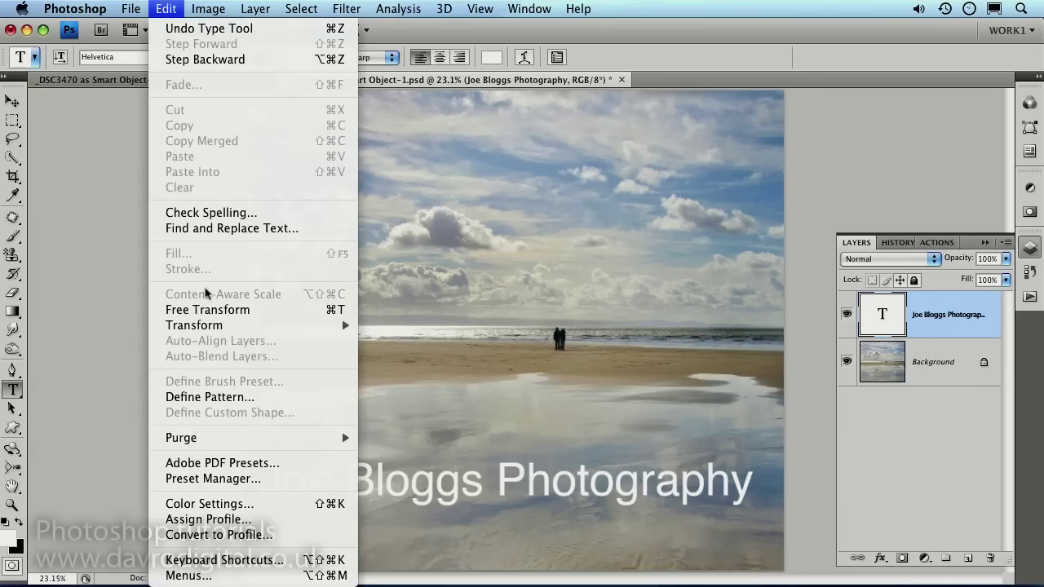
pyautogui.click(318, 310)
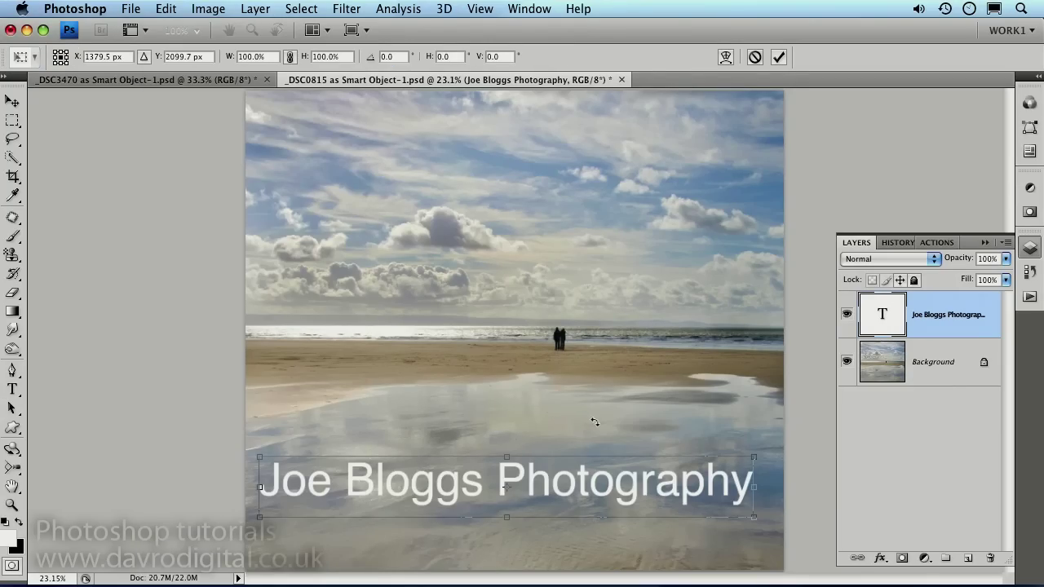
pyautogui.rightClick(575, 467)
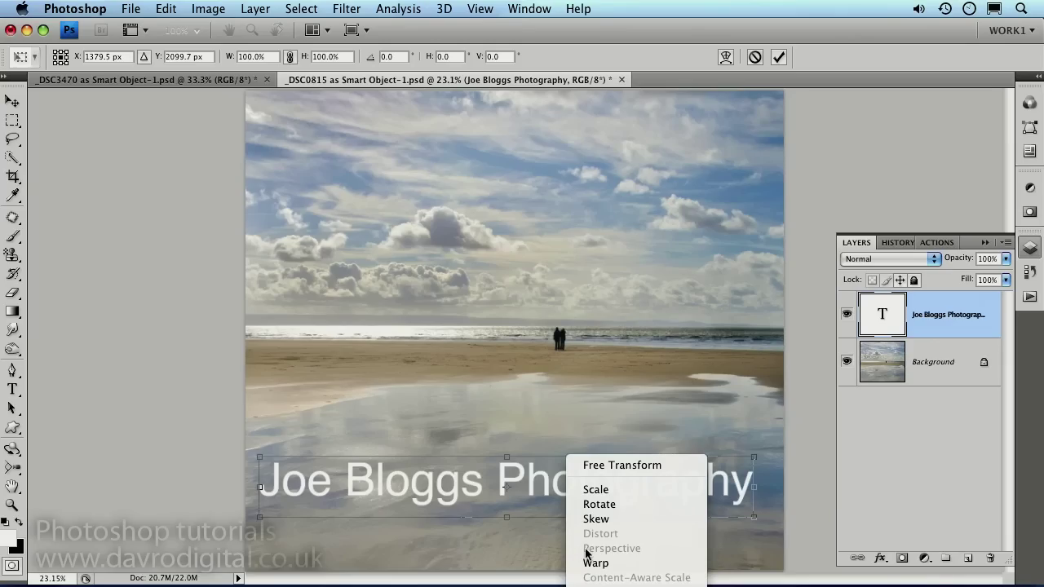
pyautogui.click(805, 399)
pyautogui.press('Return')
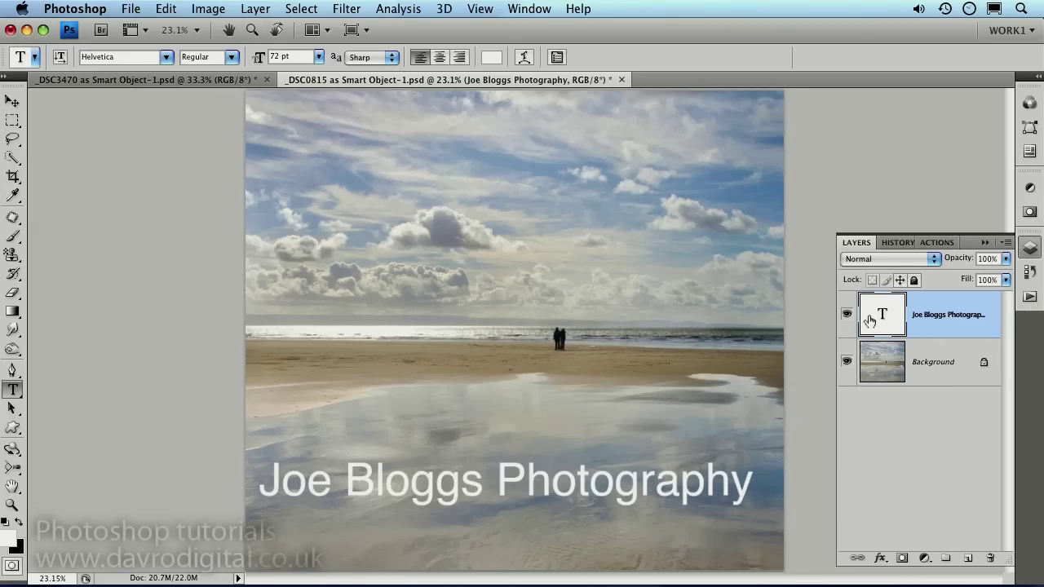
pyautogui.rightClick(976, 305)
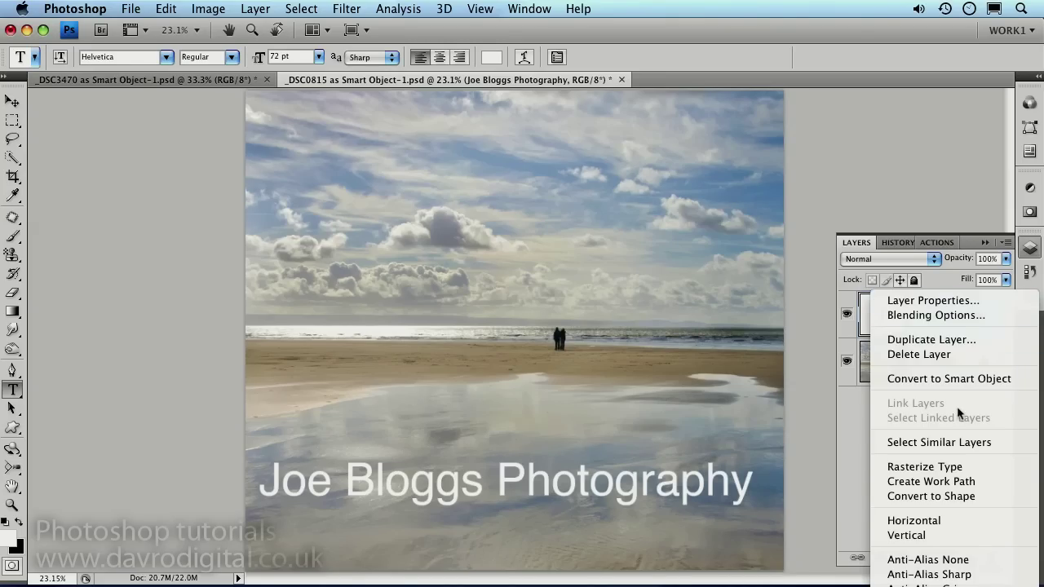
pyautogui.click(937, 471)
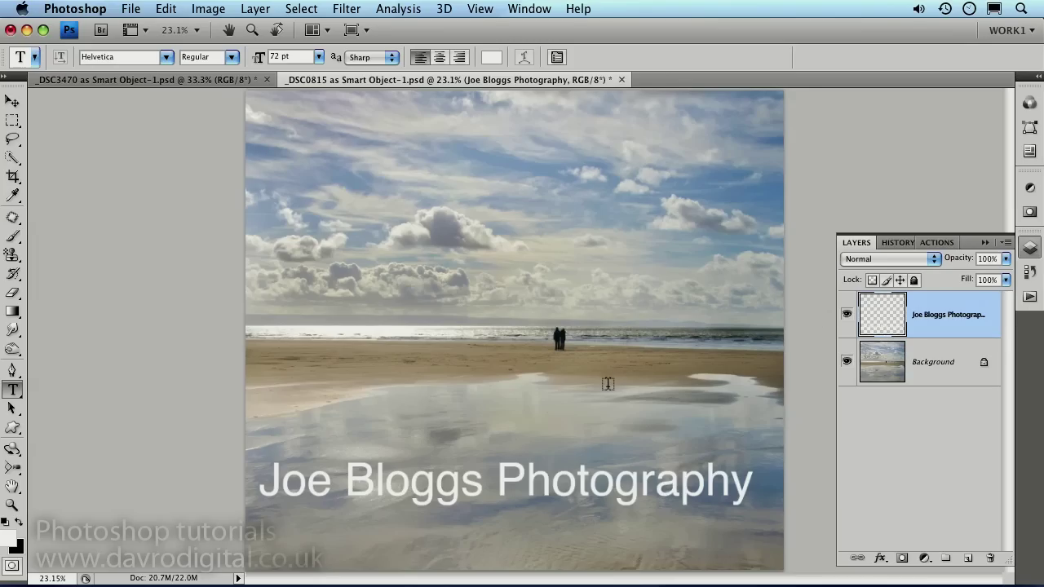
# Apply a perspective distortion to the text: narrow top, wider bottom, shifted slightly up-right.
pyautogui.press('super+t')
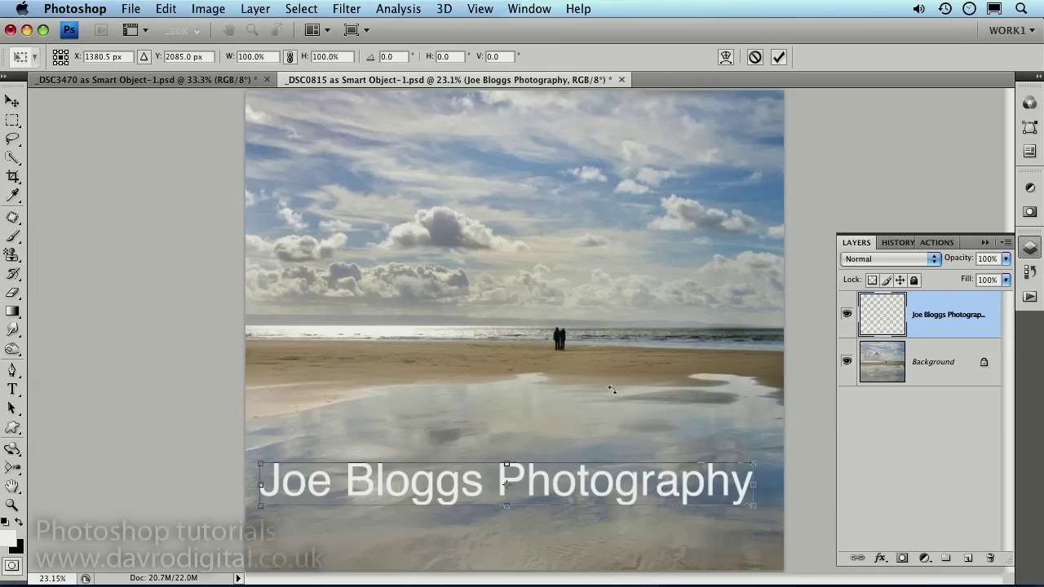
pyautogui.rightClick(584, 477)
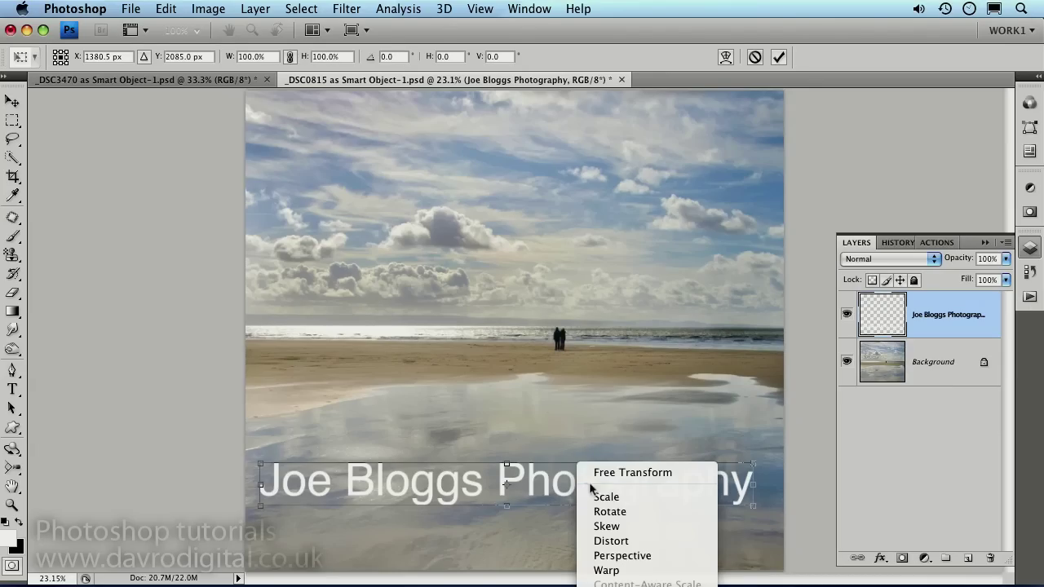
pyautogui.click(598, 561)
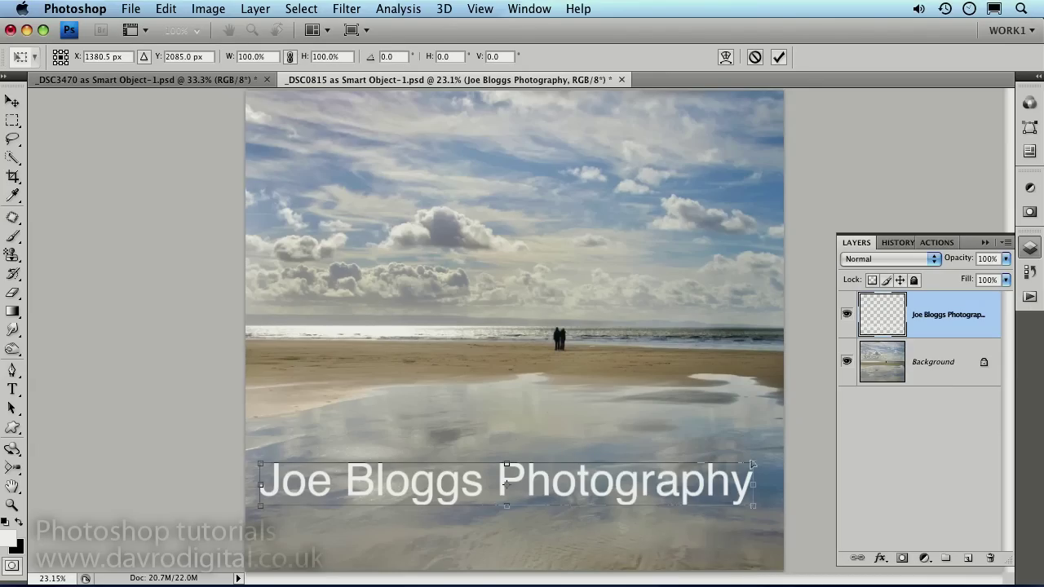
pyautogui.moveTo(751, 465); pyautogui.dragTo(702, 469)
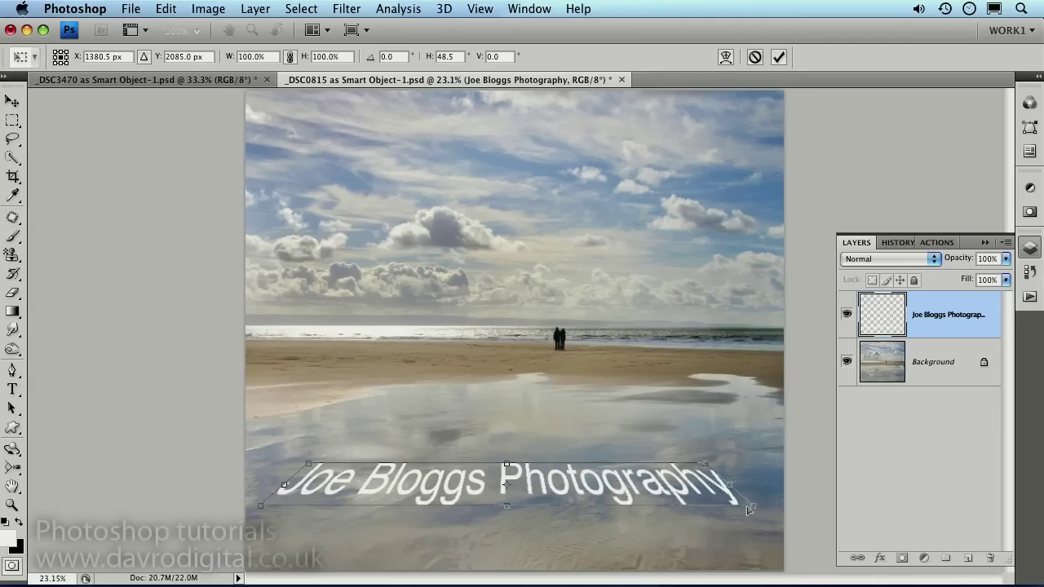
pyautogui.moveTo(751, 506); pyautogui.dragTo(757, 509)
pyautogui.moveTo(662, 490)
pyautogui.mouseDown()
pyautogui.moveTo(709, 467)
pyautogui.moveTo(665, 488)
pyautogui.mouseUp()
pyautogui.press('Return')
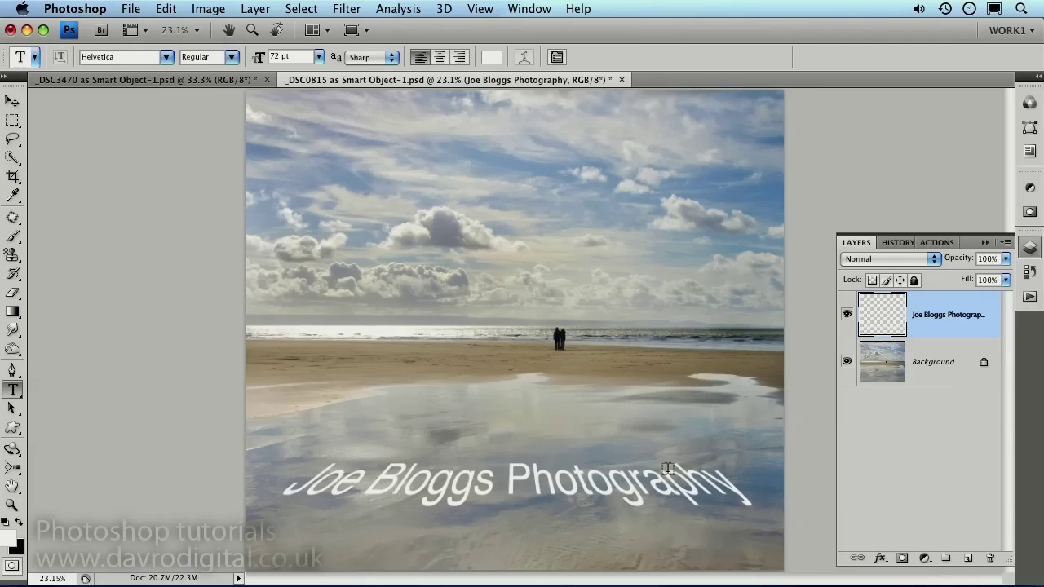
# Duplicate the text layer, hide the top copy, and rename the original layer 'Shadow'.
pyautogui.press('super+j')
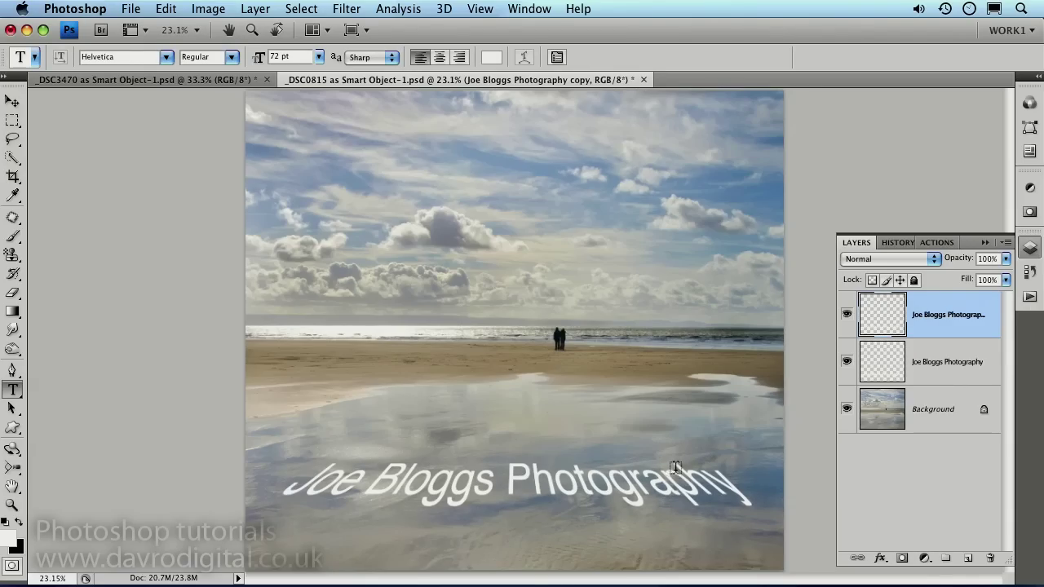
pyautogui.click(932, 362)
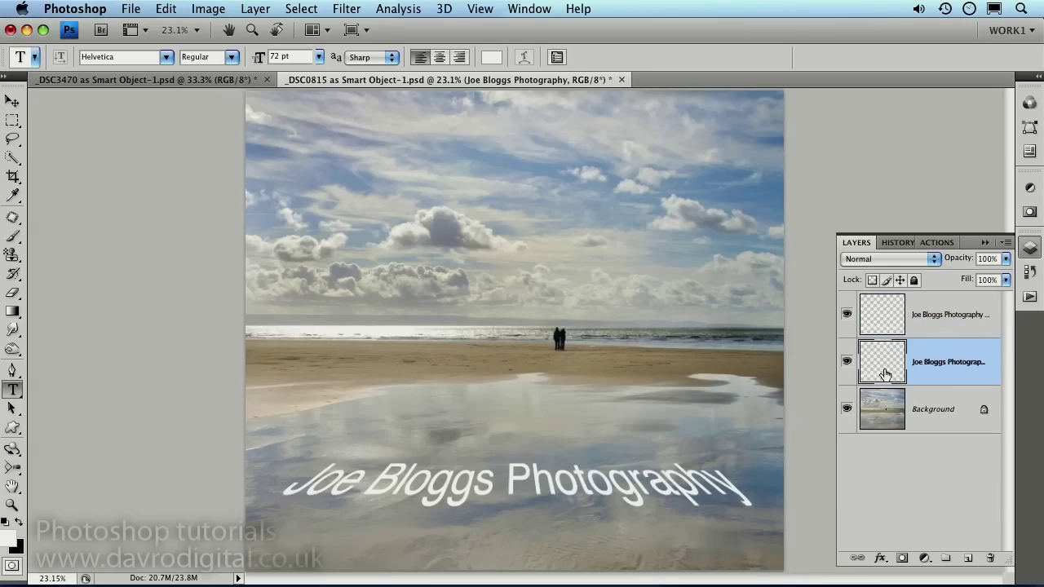
pyautogui.click(846, 317)
pyautogui.doubleClick(935, 366)
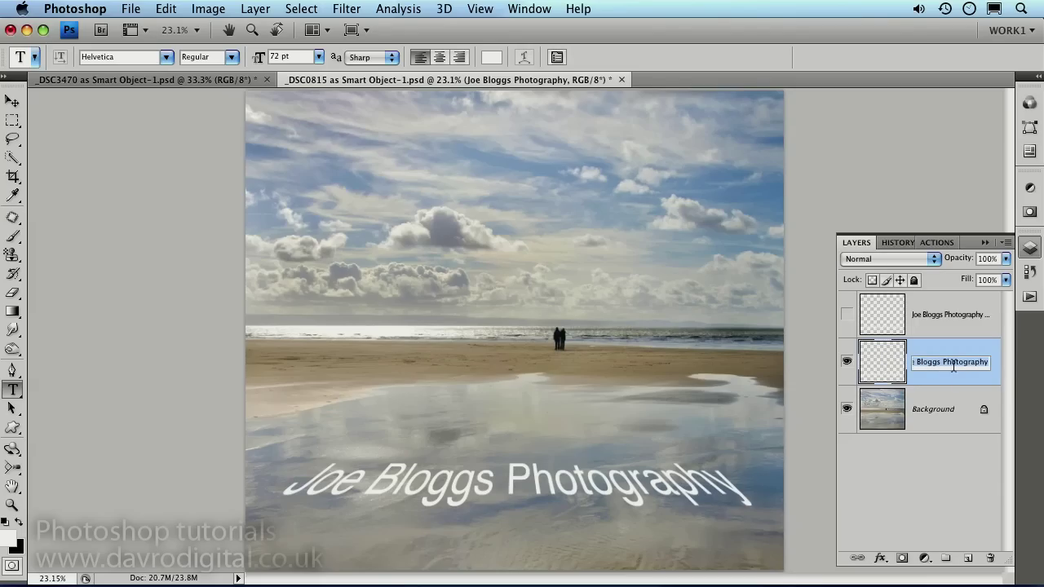
pyautogui.write('Shadow')
pyautogui.press('Return')
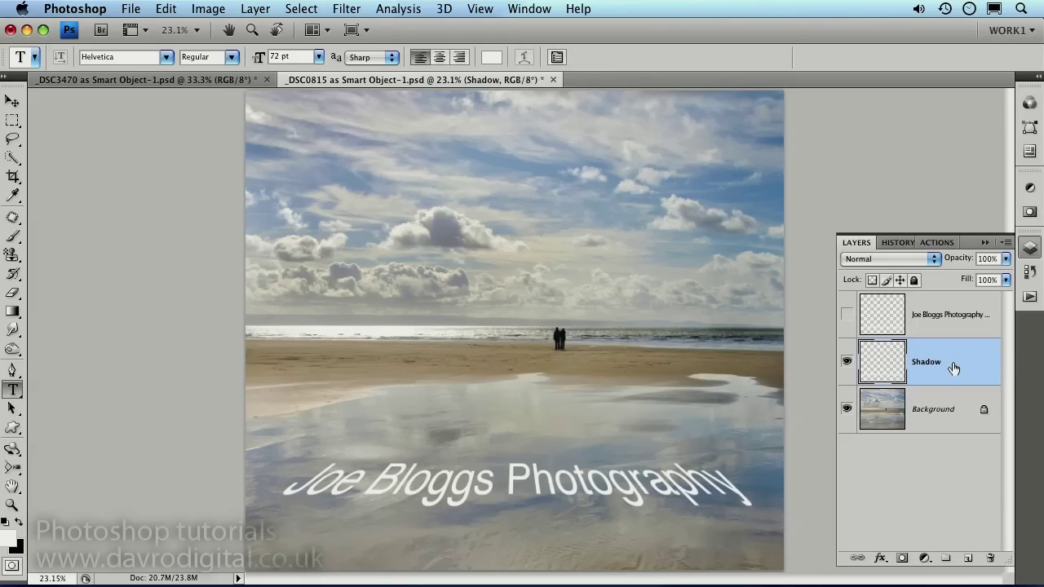
# Fill the Shadow layer's lettering with black, deselect, and show the white text copy again.
pyautogui.keyDown('super'); pyautogui.click(879, 365); pyautogui.keyUp('super')
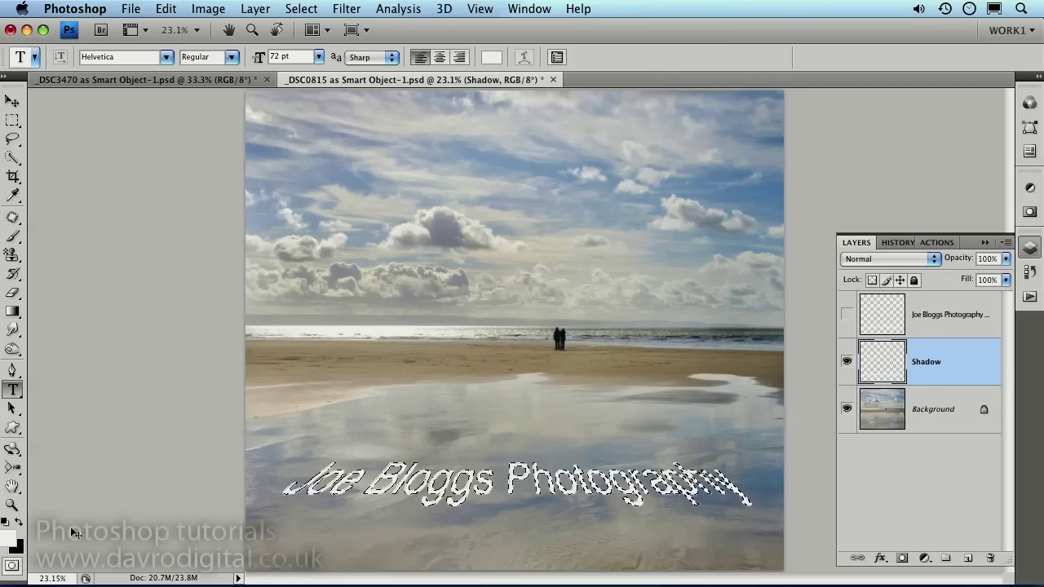
pyautogui.hotkey('alt', 'BackSpace')
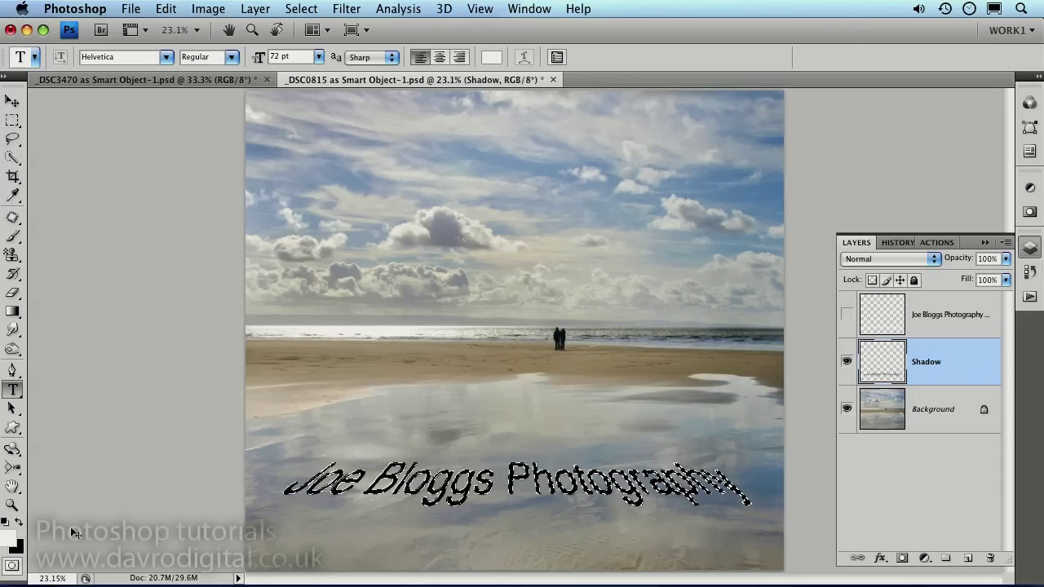
pyautogui.press('super+d')
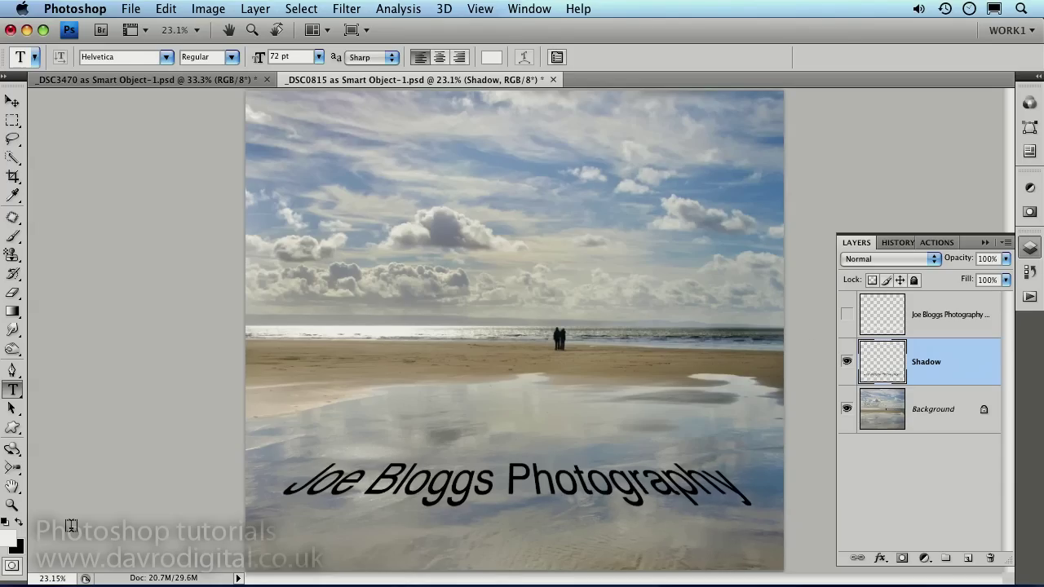
pyautogui.click(847, 315)
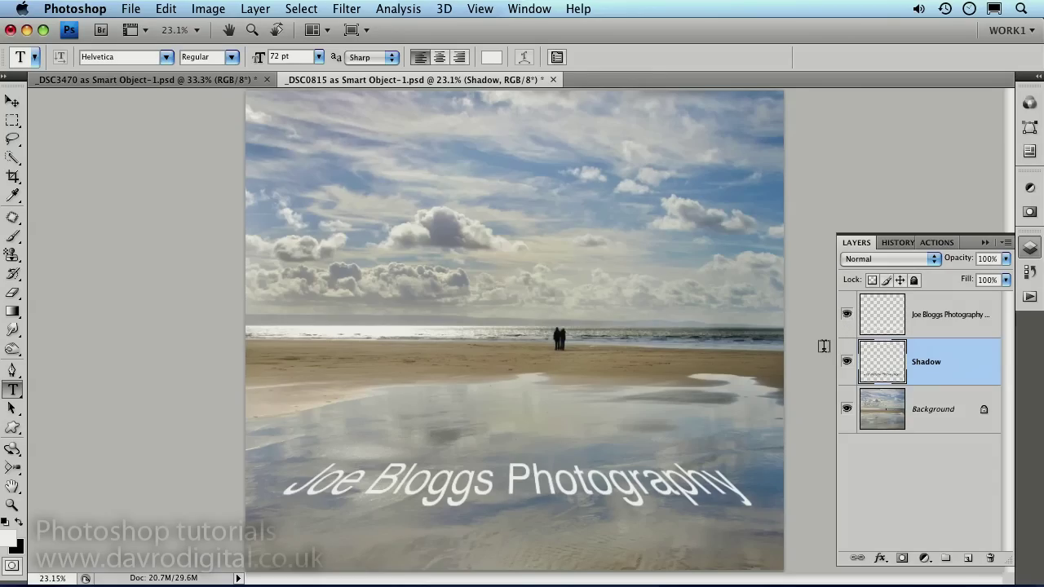
# Zoom to 50% on the lettering, frame it in view, and pick the Move tool.
pyautogui.keyDown('super'); pyautogui.click(466, 486); pyautogui.keyUp('super')
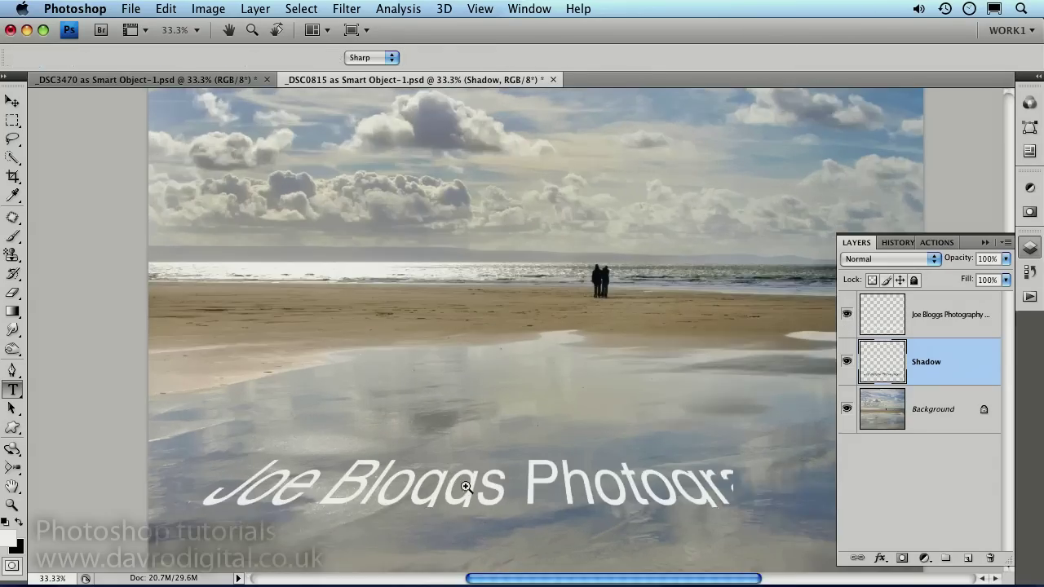
pyautogui.keyDown('super'); pyautogui.click(465, 486); pyautogui.keyUp('super')
pyautogui.moveTo(481, 506); pyautogui.dragTo(470, 424)
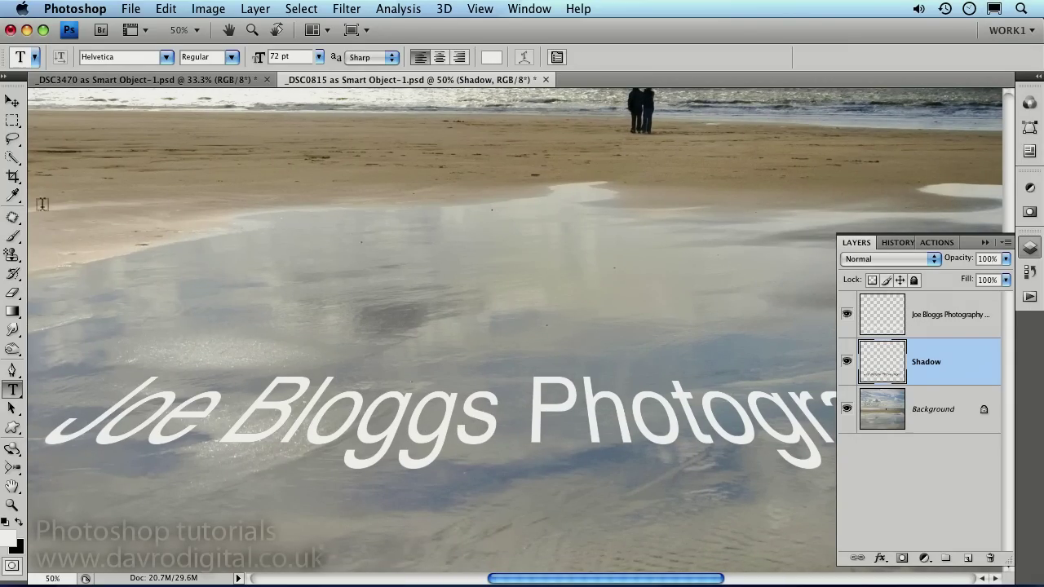
pyautogui.click(13, 100)
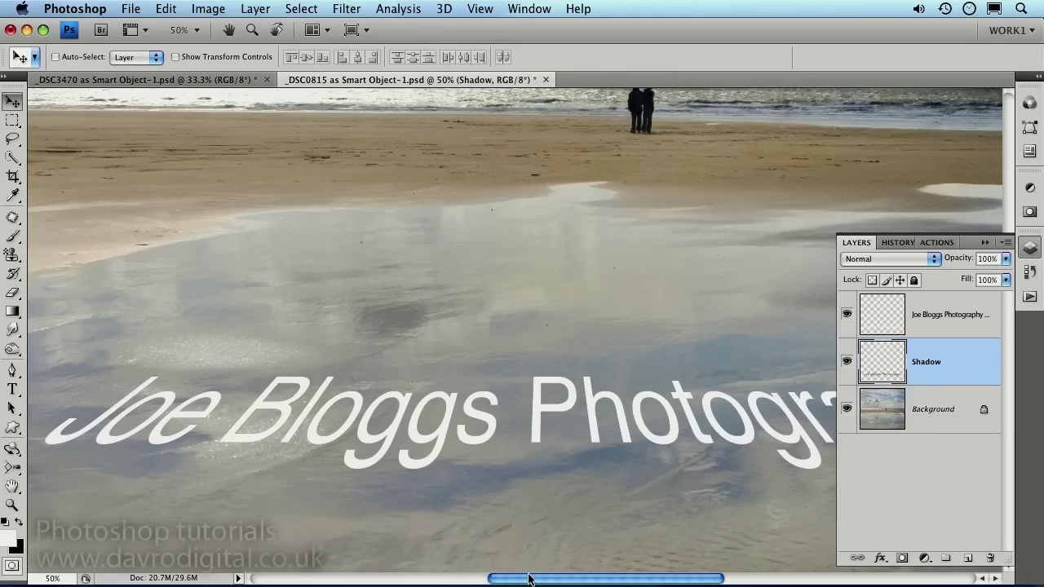
# Duplicate the Shadow layer up to Shadow copy 15 for extruded depth, then zoom out.
pyautogui.press('super+j')
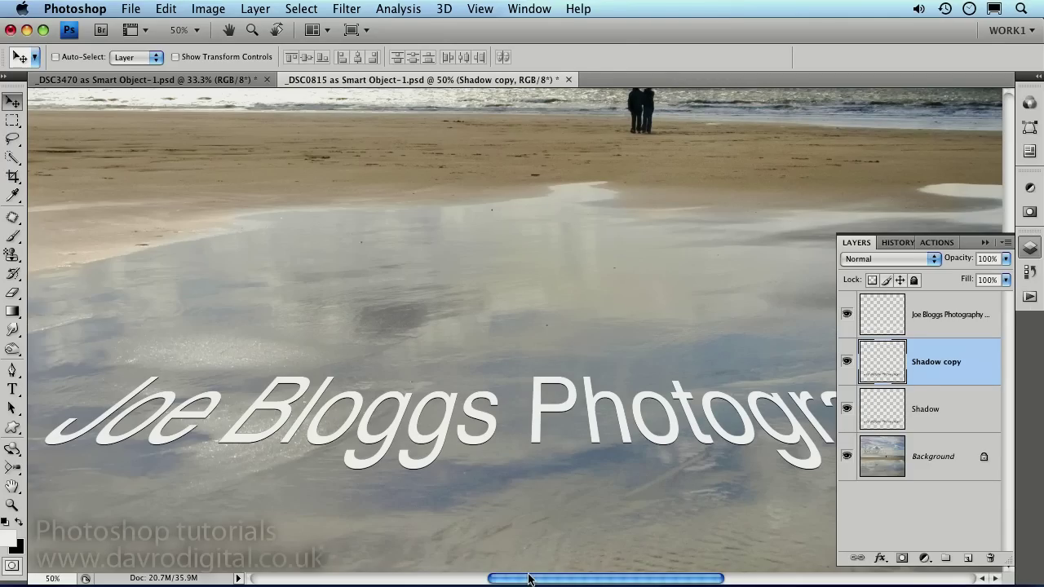
pyautogui.press('super+j')
pyautogui.press('super+j')
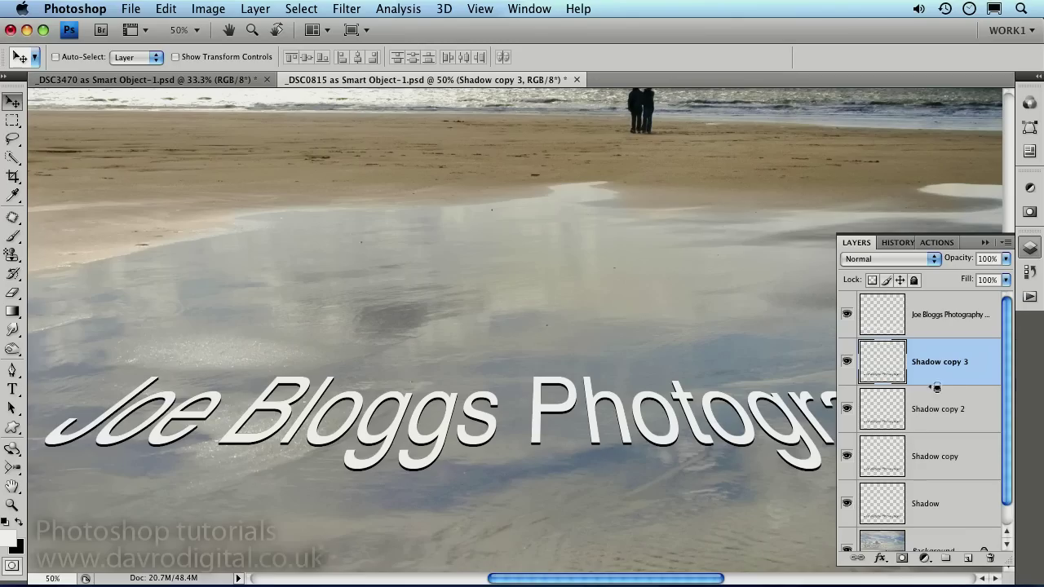
pyautogui.press('super+j')
pyautogui.press('super+j')
pyautogui.press('super+j')
pyautogui.press('super+j')
pyautogui.press('super+j')
pyautogui.press('super+j')
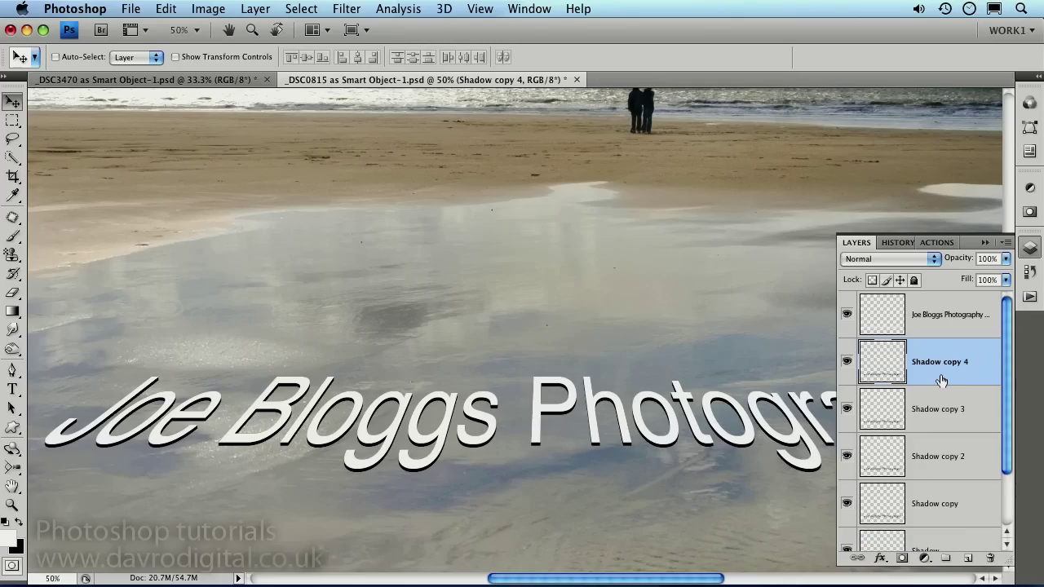
pyautogui.press('super+j')
pyautogui.press('super+j')
pyautogui.press('super+j')
pyautogui.press('super+j')
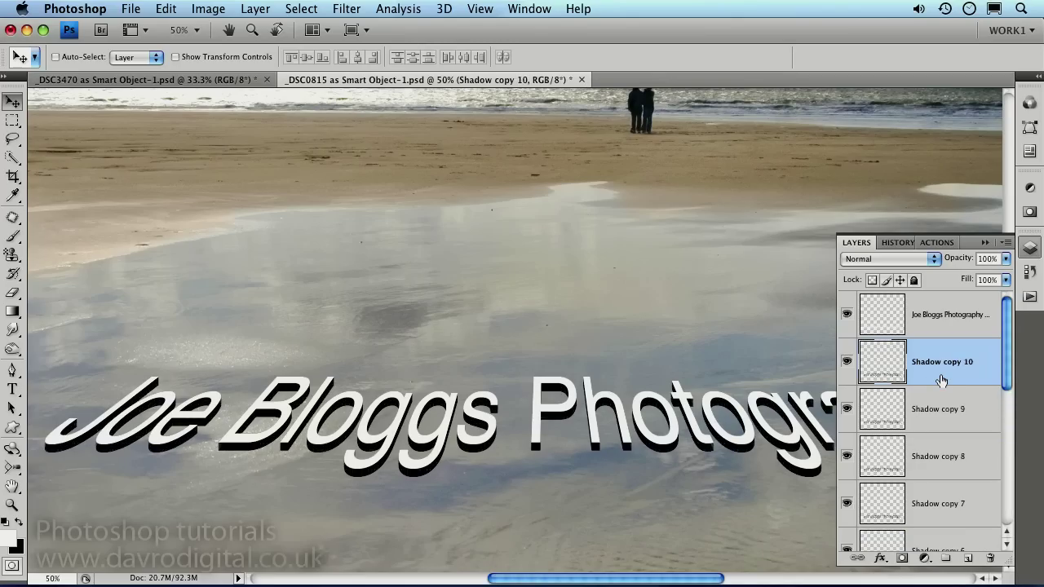
pyautogui.press('super+j')
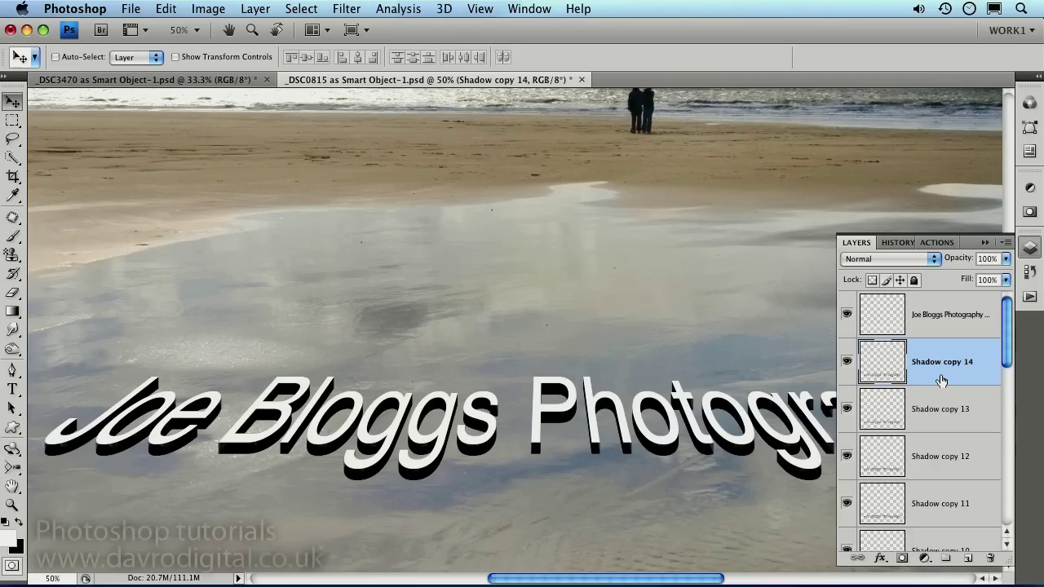
pyautogui.press('super+j')
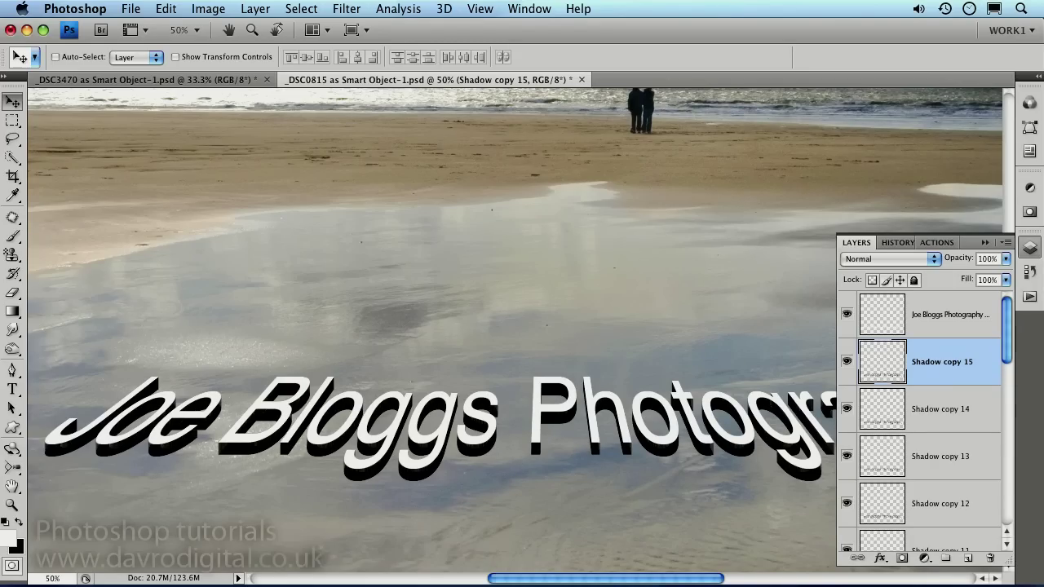
pyautogui.press('super+minus')
pyautogui.press('super+minus')
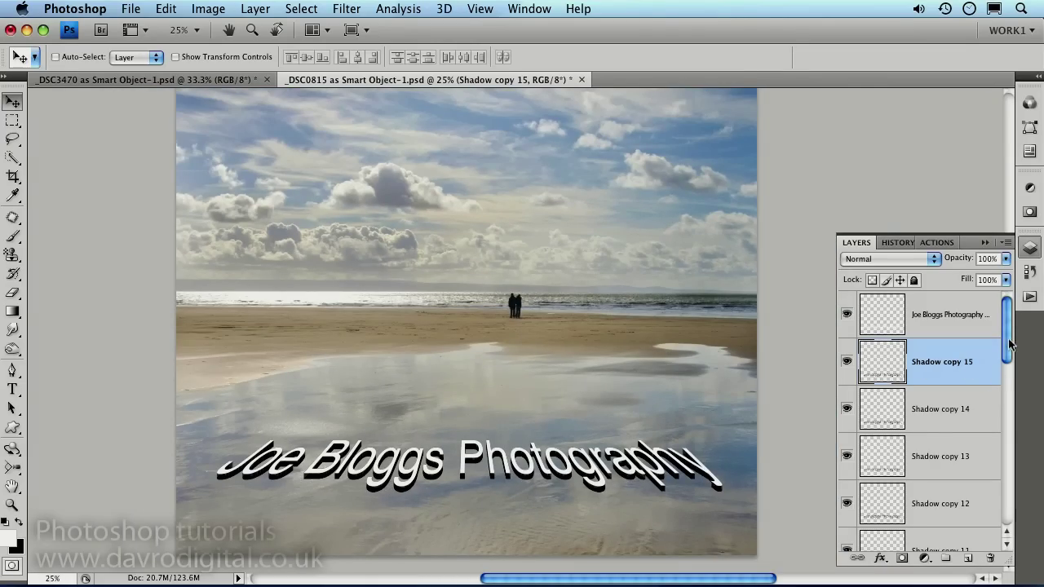
# Select every layer from Shadow to Shadow copy 15 and merge them into one layer.
pyautogui.moveTo(1009, 342); pyautogui.dragTo(1005, 506)
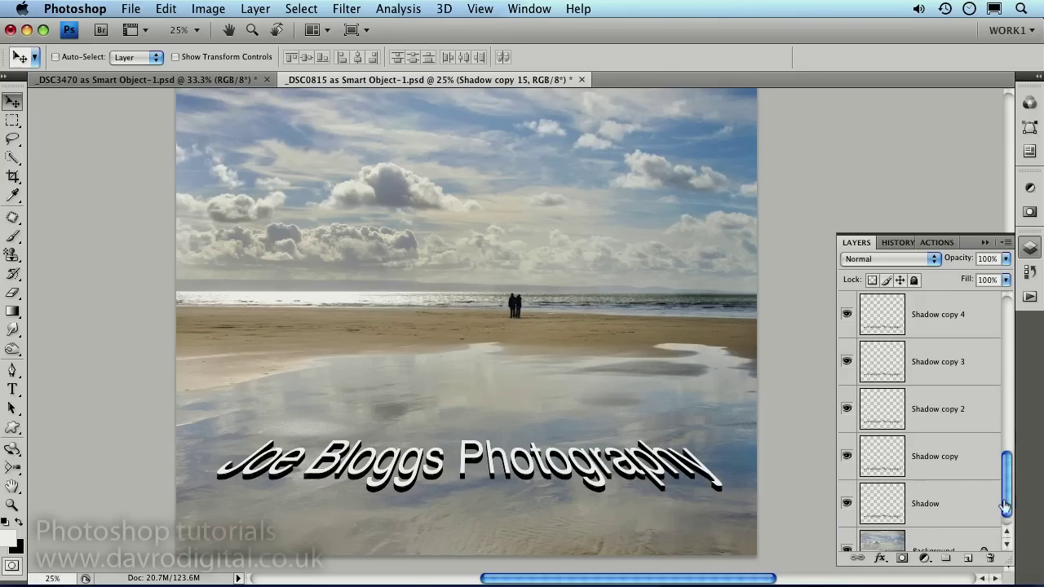
pyautogui.keyDown('shift'); pyautogui.click(928, 508); pyautogui.keyUp('shift')
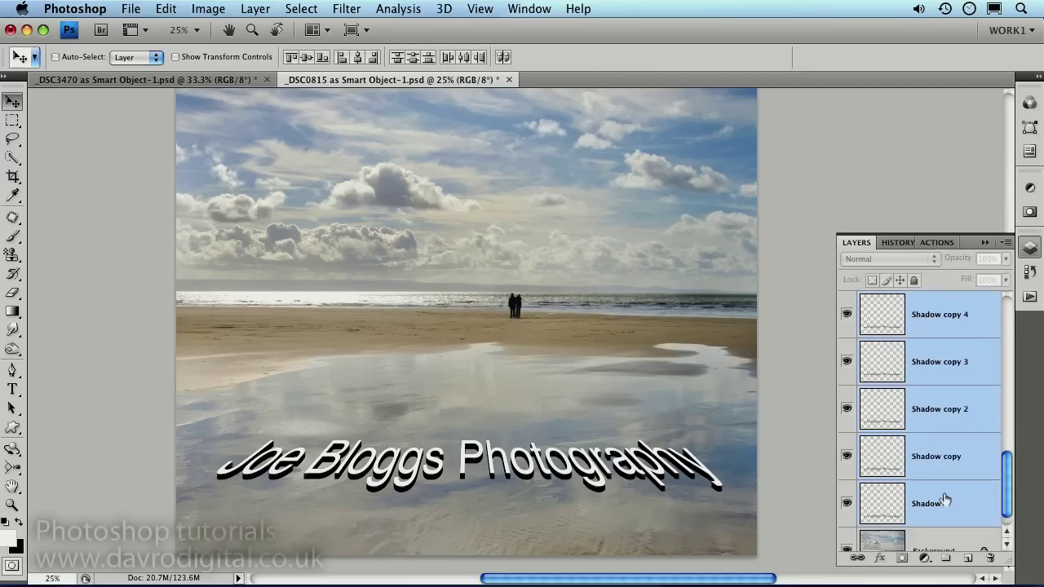
pyautogui.moveTo(1006, 485); pyautogui.dragTo(1008, 327)
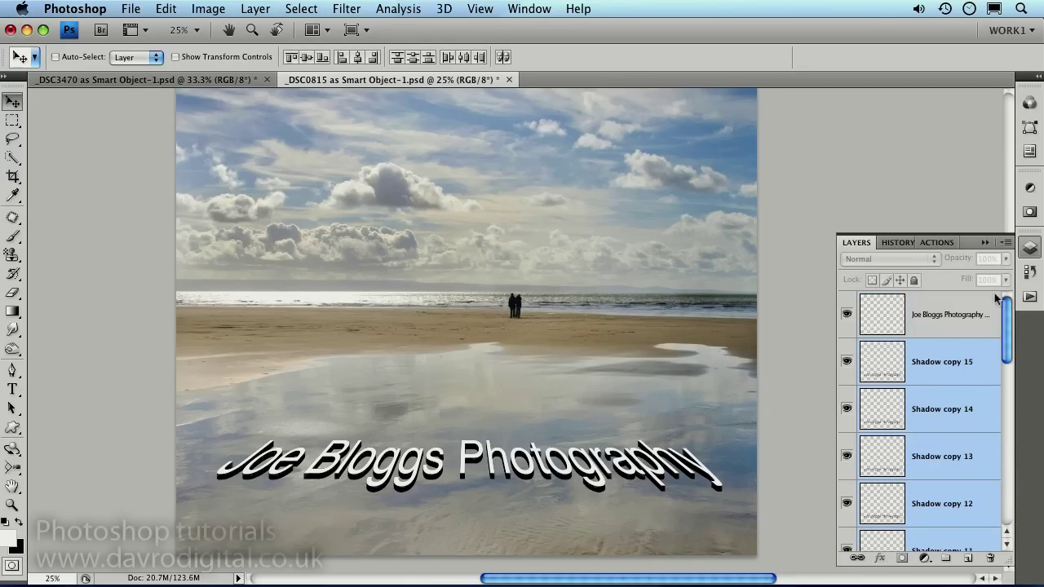
pyautogui.click(1005, 245)
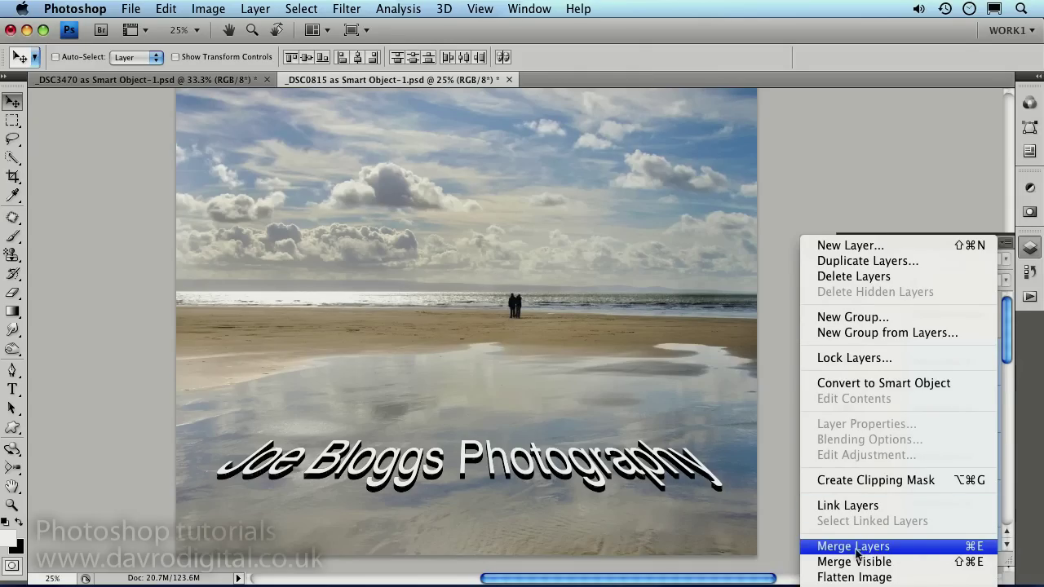
pyautogui.click(937, 552)
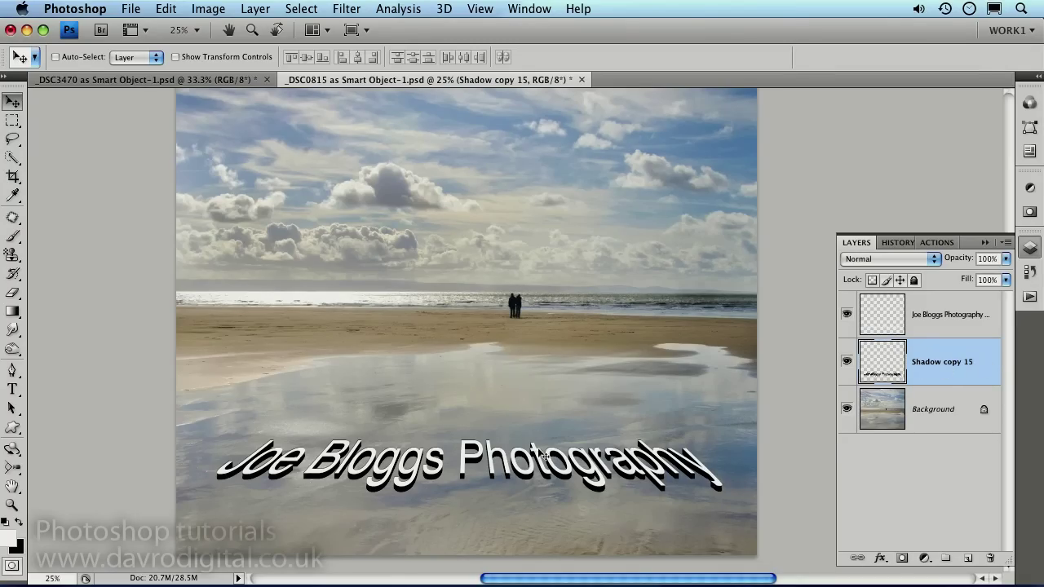
pyautogui.scroll(1, 476, 473)
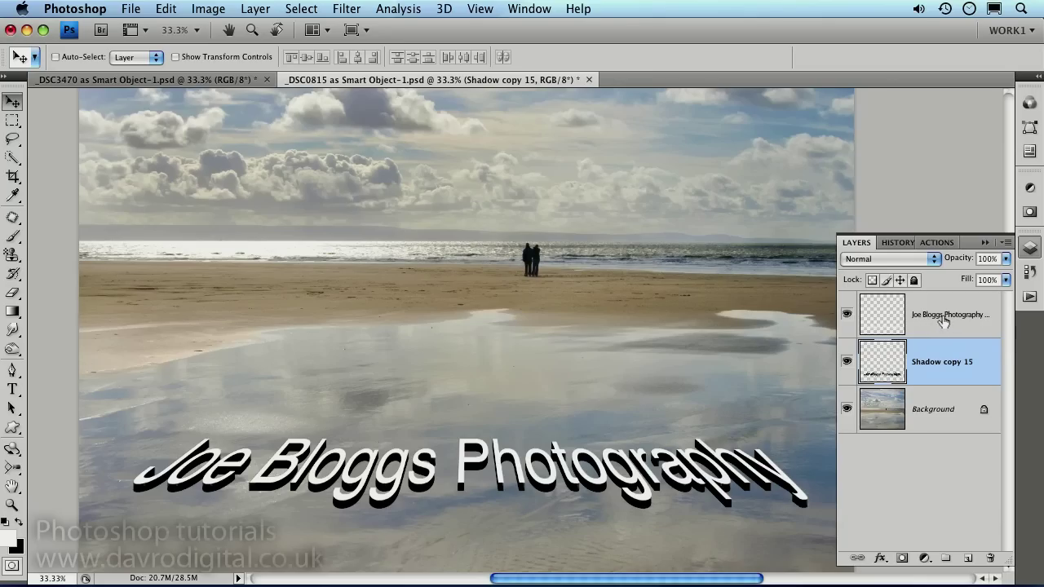
# Group the text and merged shadow layers and name the group '3D logo'.
pyautogui.keyDown('shift'); pyautogui.click(939, 323); pyautogui.keyUp('shift')
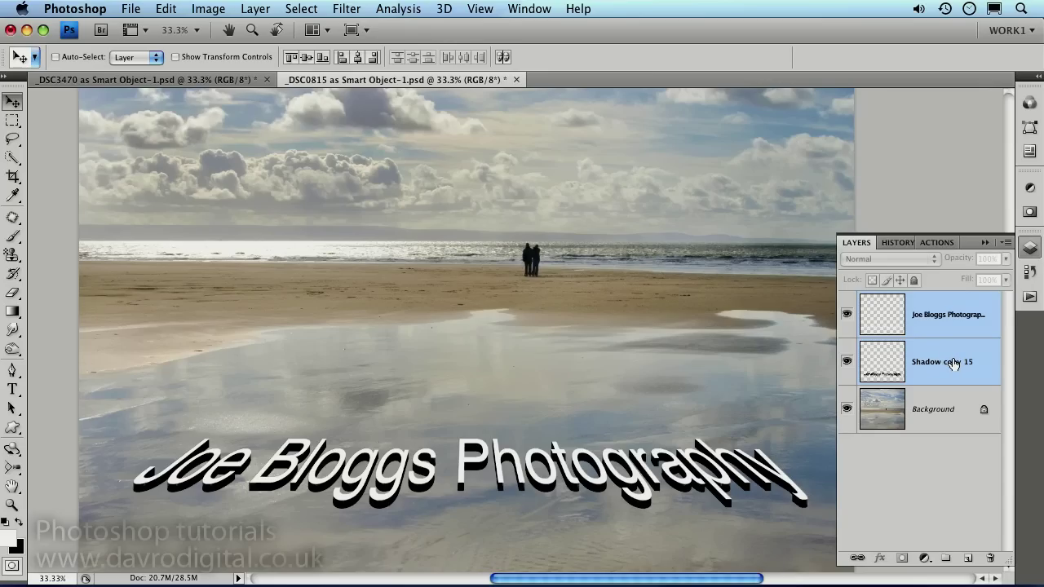
pyautogui.press('super+g')
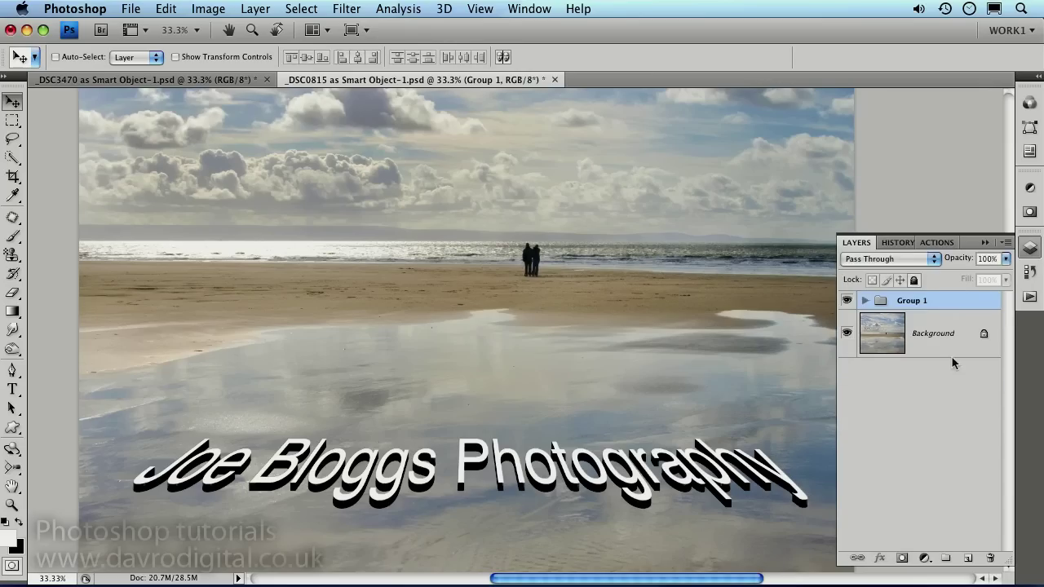
pyautogui.doubleClick(911, 300)
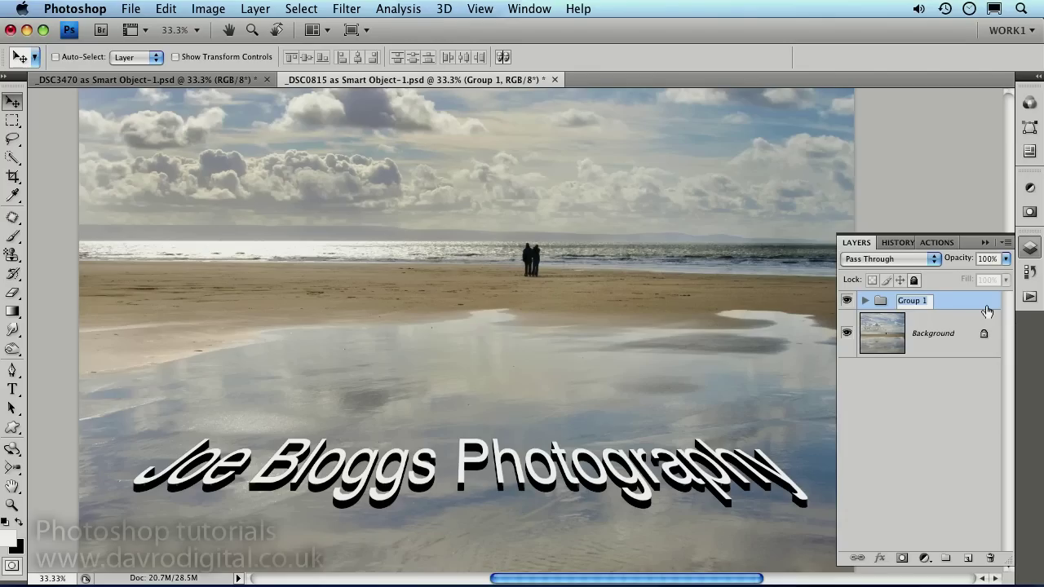
pyautogui.write('3D logo')
pyautogui.press('Return')
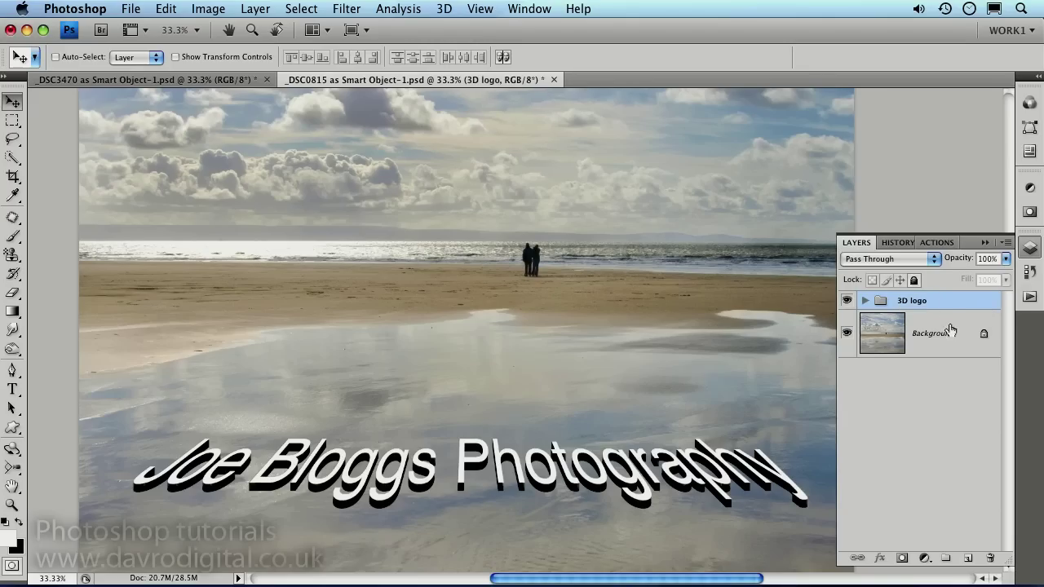
# Hide the beach Background, crop the canvas to a strip around the logo, then delete the Background layer.
pyautogui.click(846, 333)
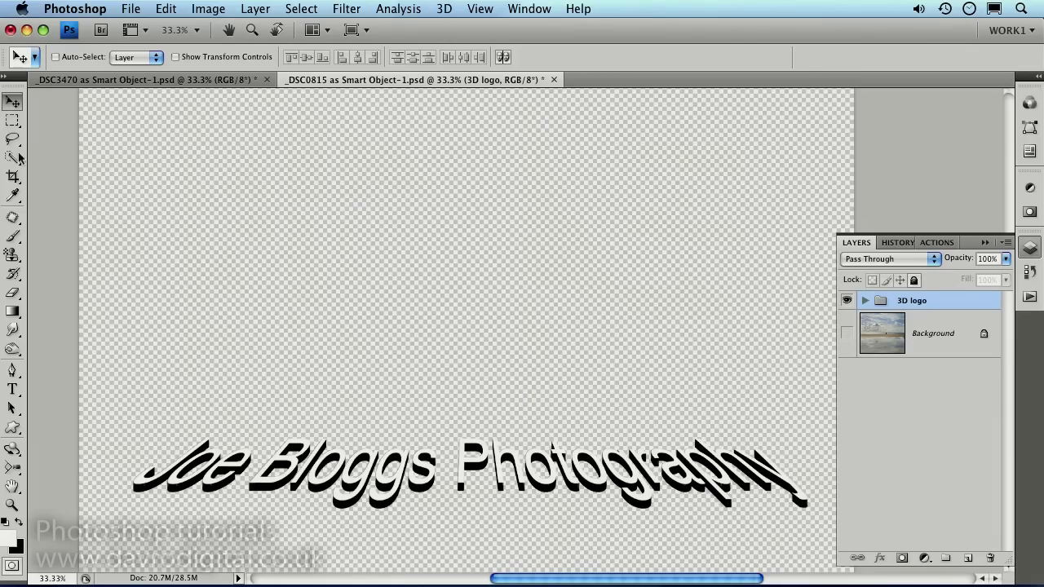
pyautogui.click(13, 177)
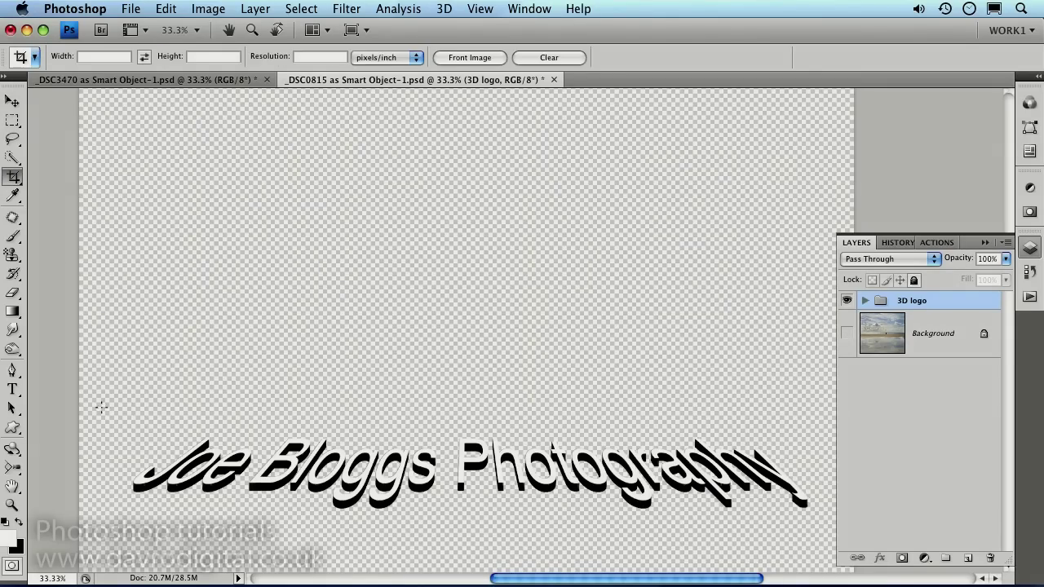
pyautogui.moveTo(101, 405); pyautogui.dragTo(829, 535)
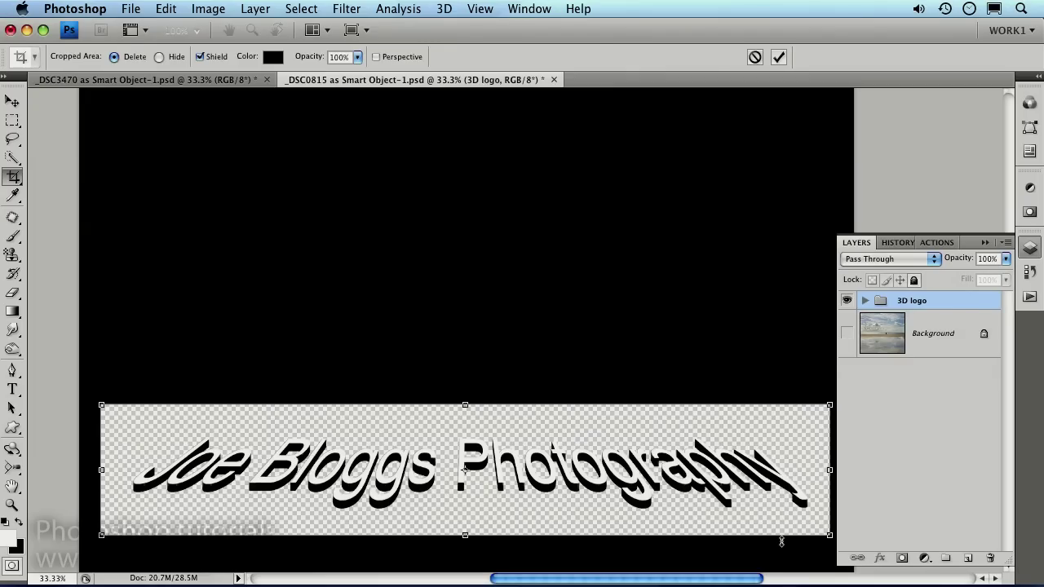
pyautogui.press('Return')
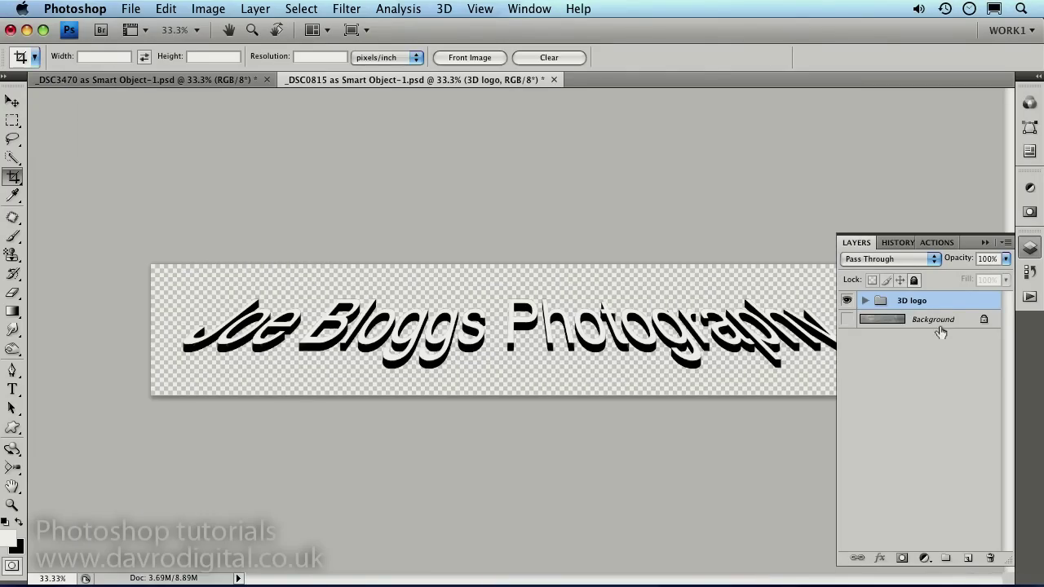
pyautogui.moveTo(986, 558); pyautogui.dragTo(987, 558)
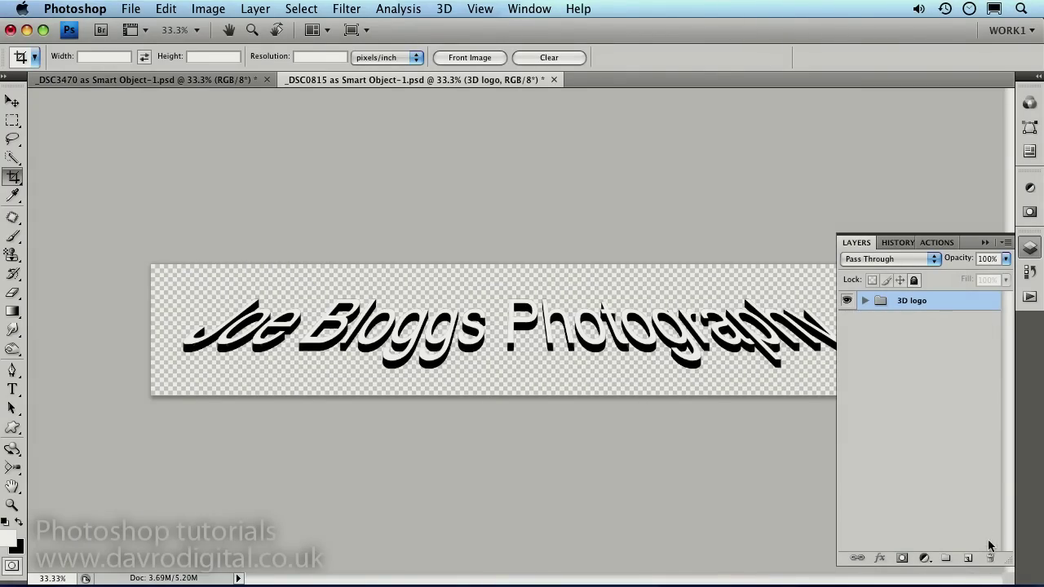
# Save the logo as '3D Logo' in Photoshop format in the Working folder, then close it.
pyautogui.click(133, 10)
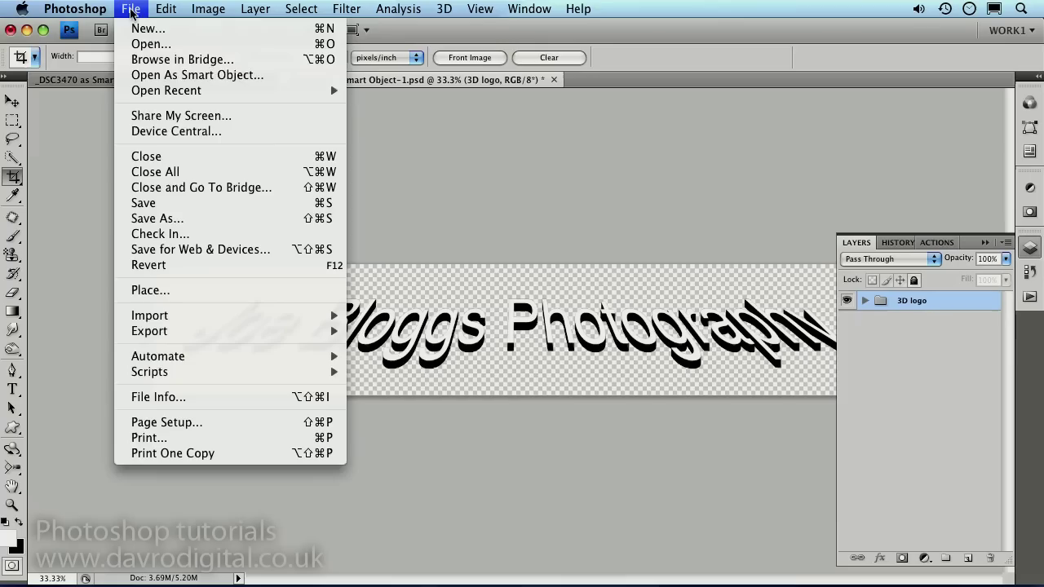
pyautogui.click(155, 219)
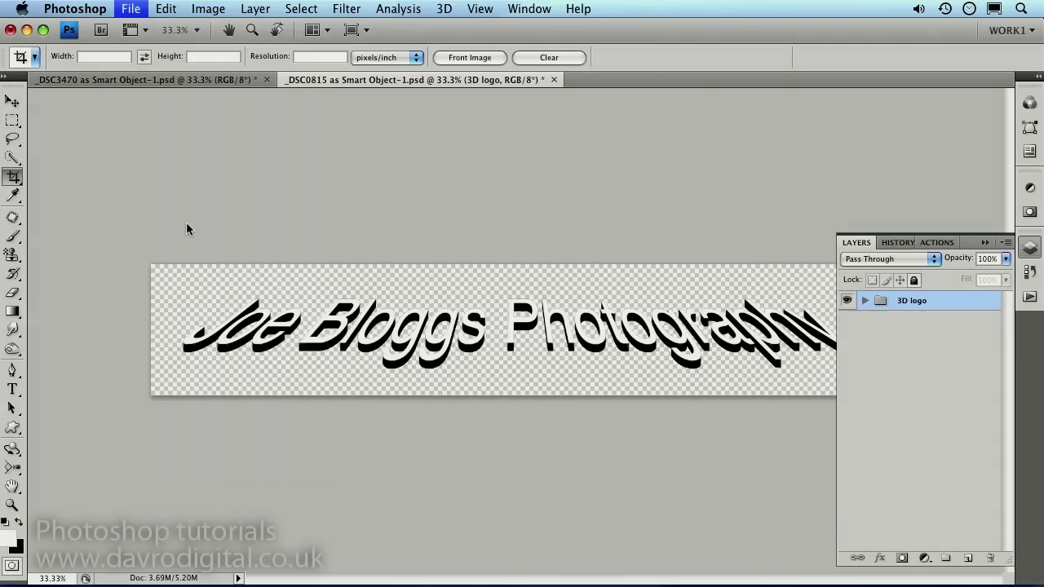
pyautogui.click(499, 200)
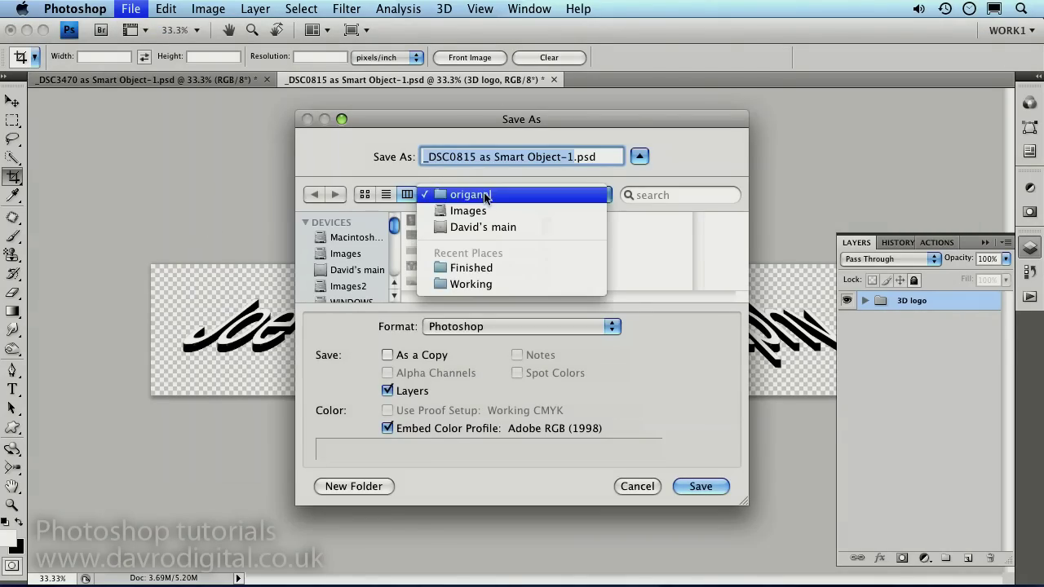
pyautogui.click(468, 284)
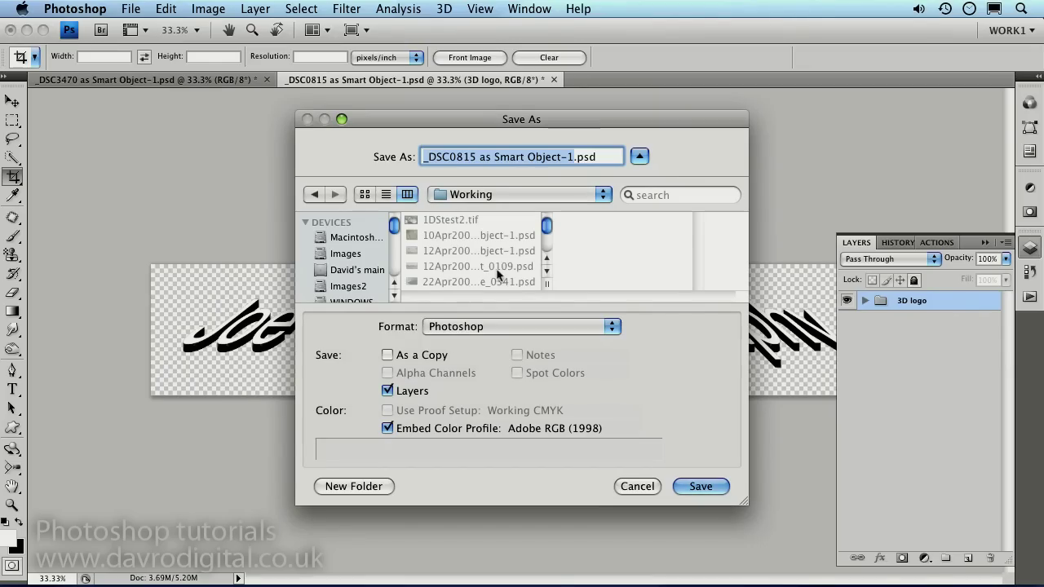
pyautogui.write('3D')
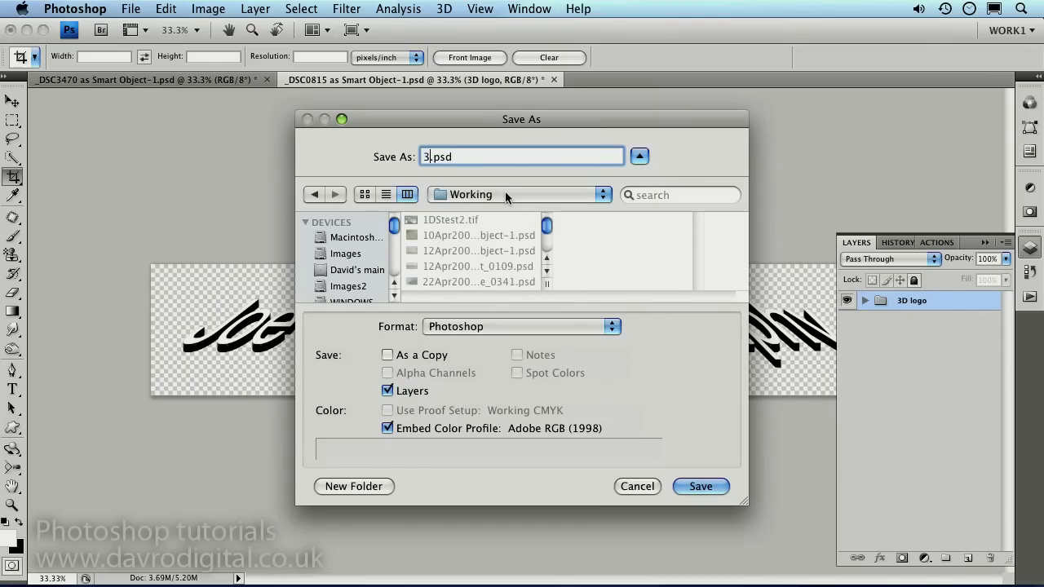
pyautogui.write(' Logo')
pyautogui.click(459, 328)
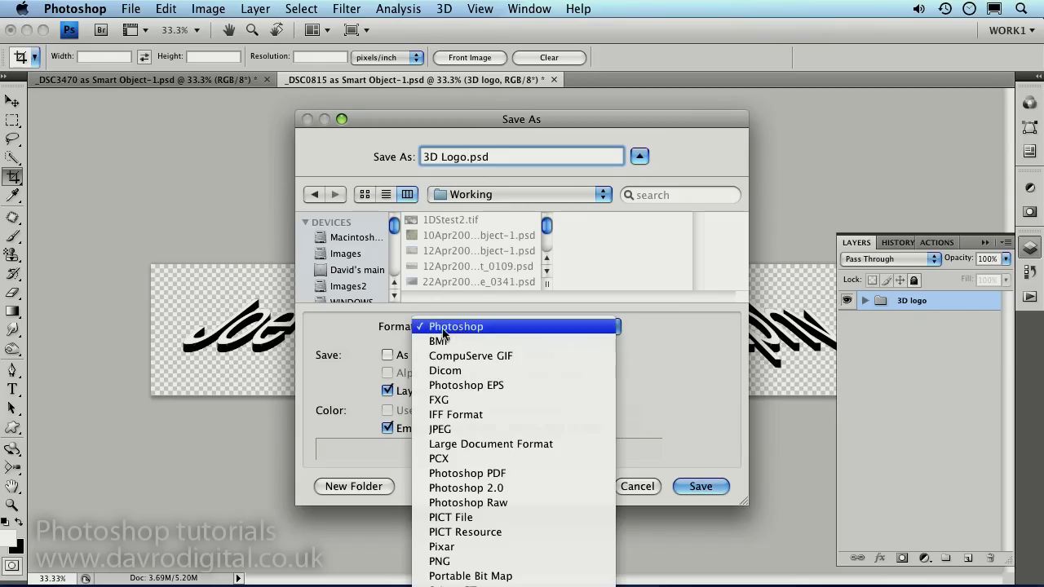
pyautogui.click(473, 334)
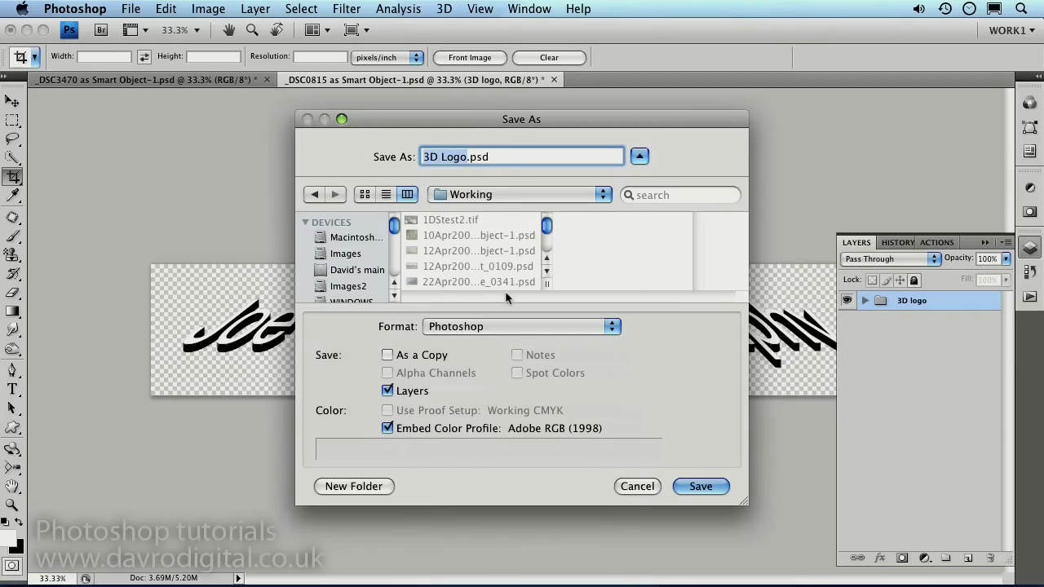
pyautogui.click(701, 486)
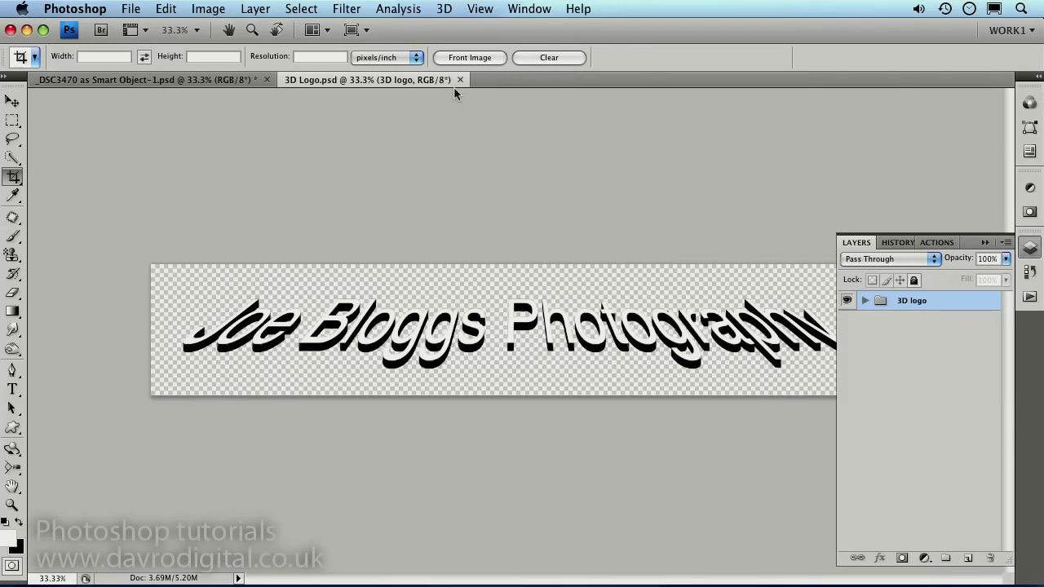
pyautogui.click(460, 79)
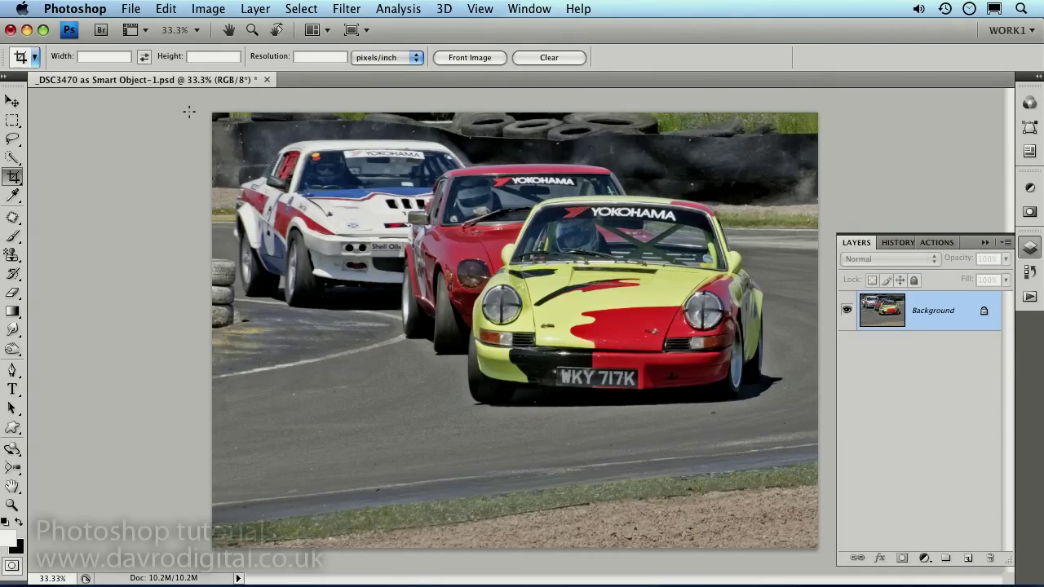
# Reopen 3D Logo.psd from the Working folder via Open Recent.
pyautogui.click(130, 8)
pyautogui.moveTo(208, 92)
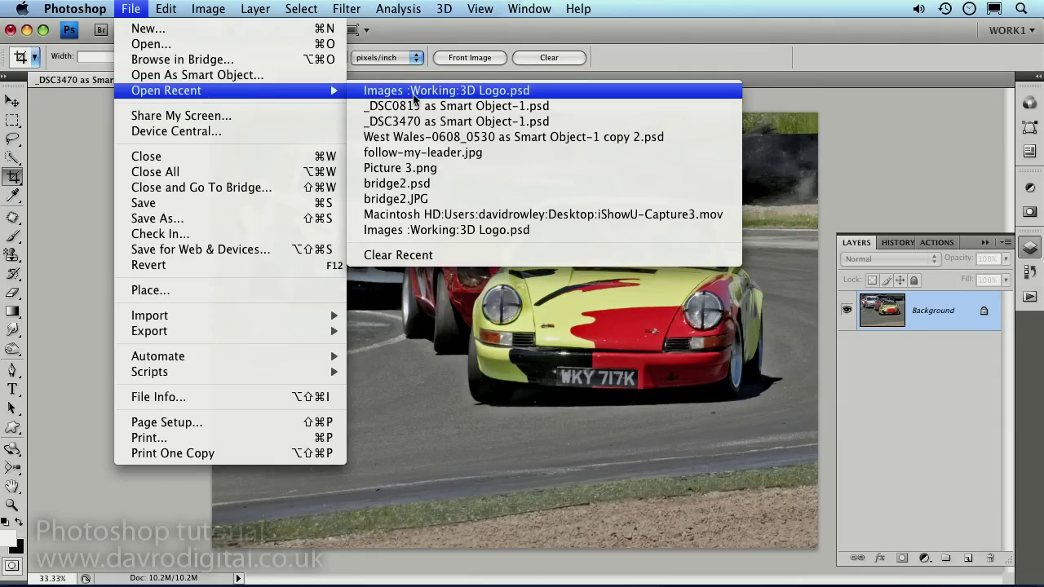
pyautogui.click(414, 96)
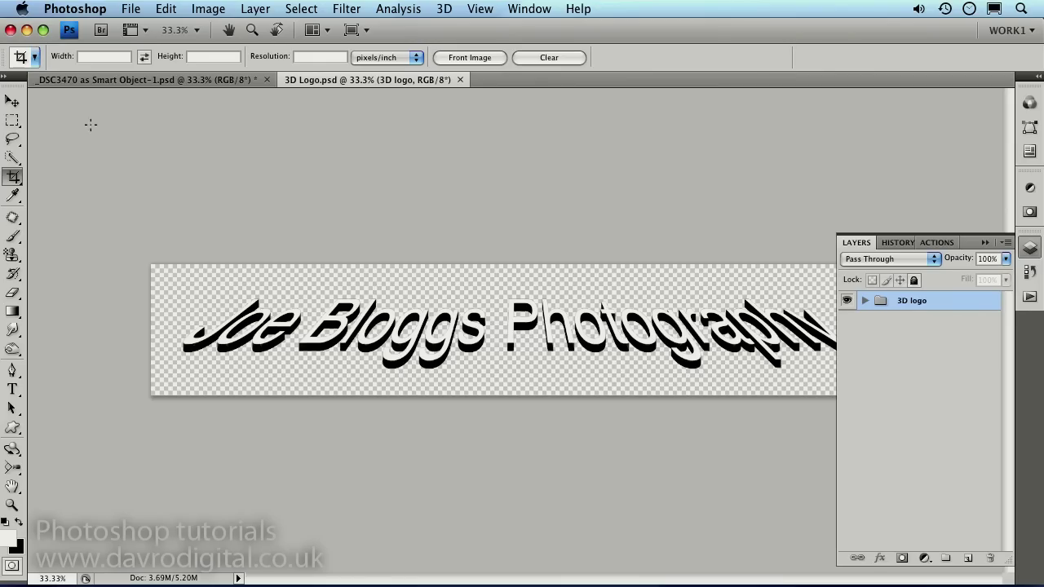
# With the Move tool, drag the 3D logo from 3D Logo.psd onto the _DSC3470 racing car photo.
pyautogui.click(13, 101)
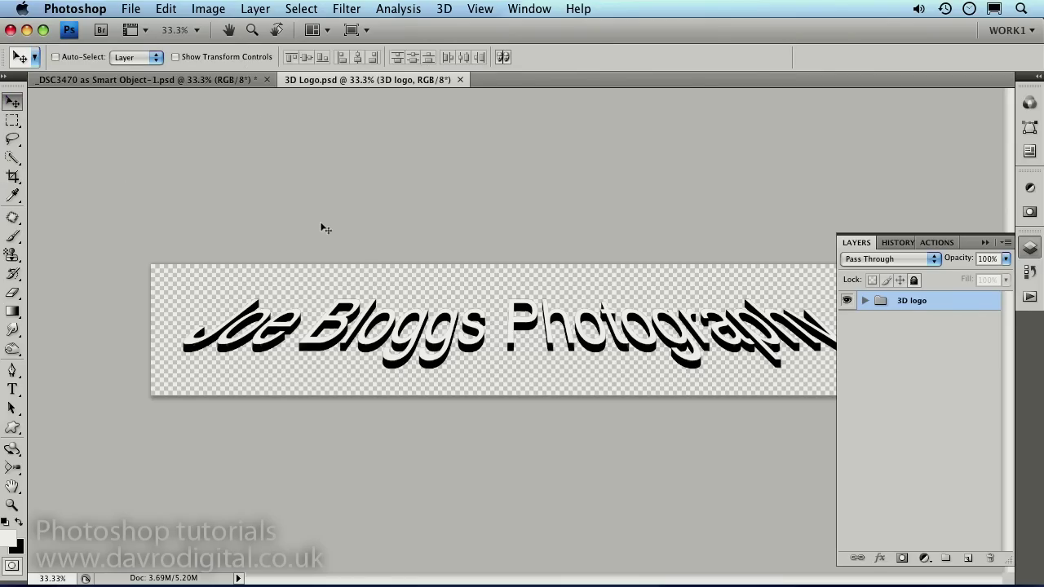
pyautogui.click(226, 79)
pyautogui.click(342, 80)
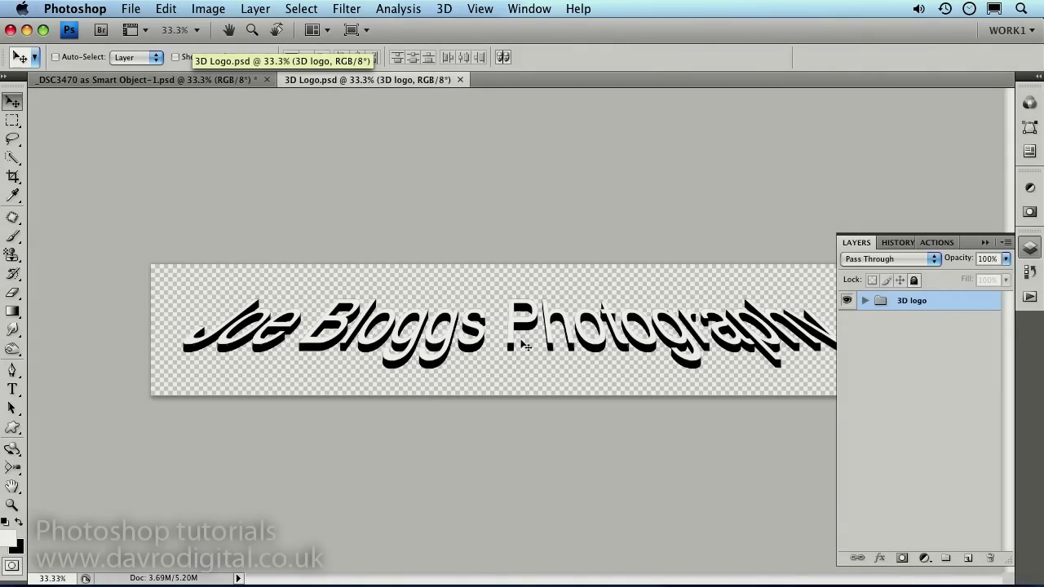
pyautogui.moveTo(523, 345); pyautogui.dragTo(259, 166)
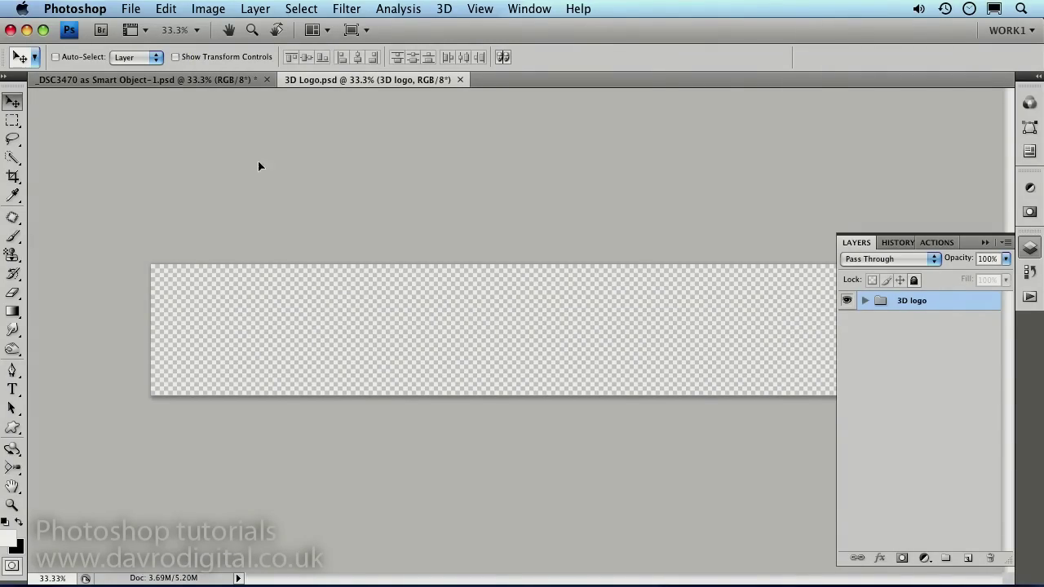
pyautogui.moveTo(204, 102); pyautogui.dragTo(514, 479)
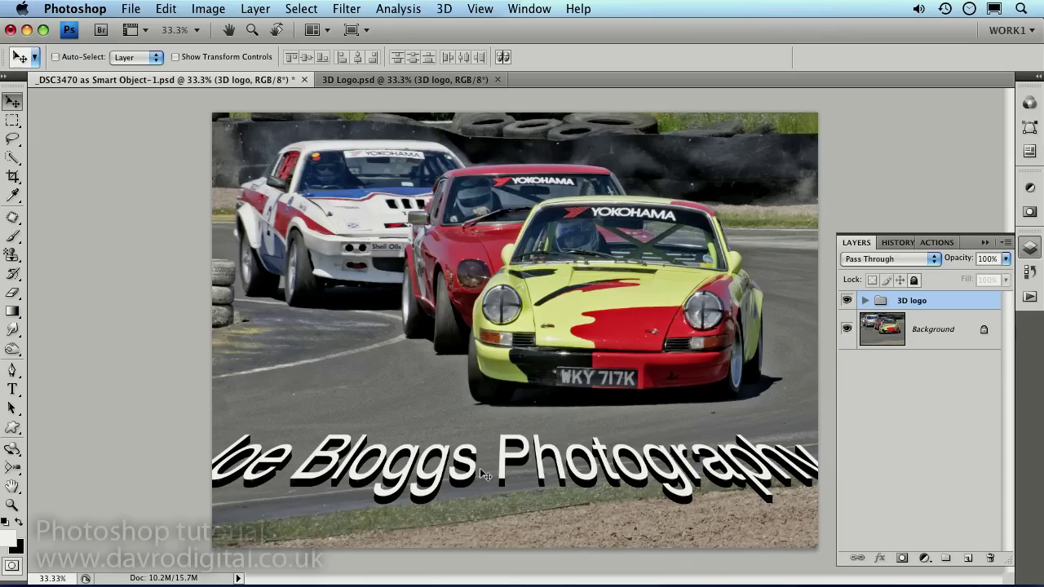
# Free-transform the logo to about 59% and place it along the photo's bottom edge below the cars.
pyautogui.press('super+t')
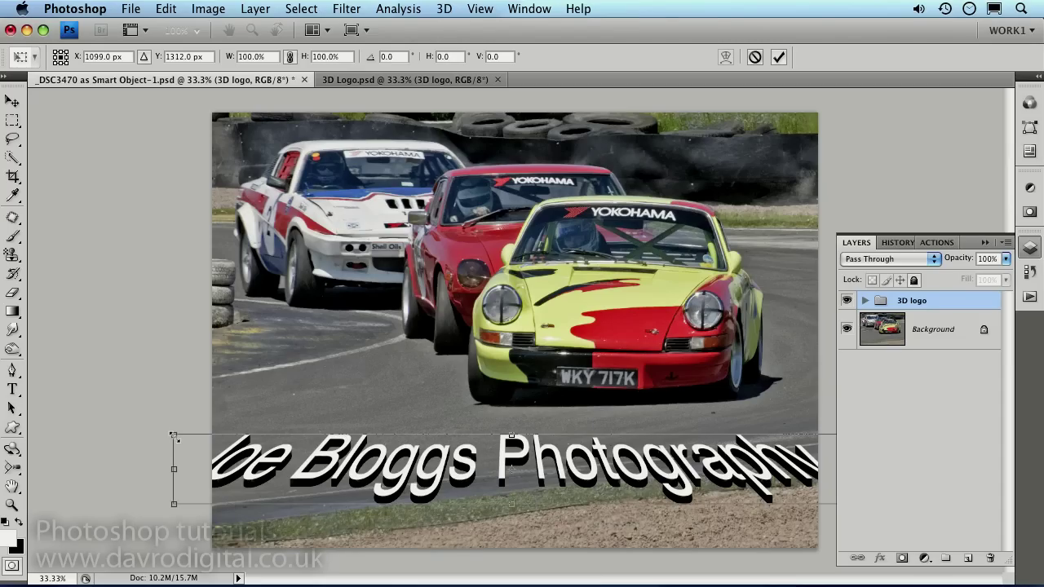
pyautogui.moveTo(181, 439); pyautogui.dragTo(474, 485)
pyautogui.moveTo(660, 470); pyautogui.dragTo(606, 497)
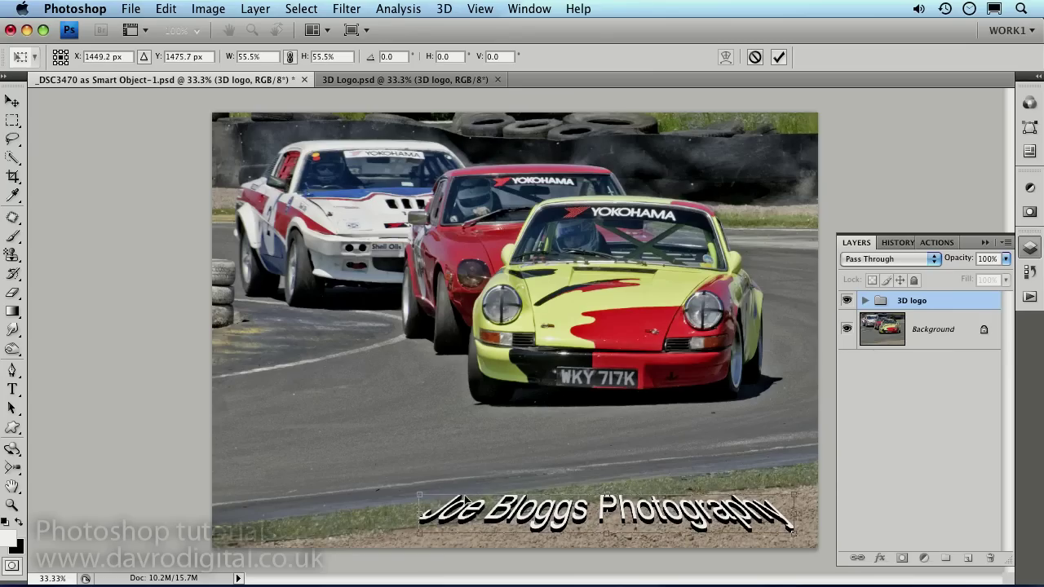
pyautogui.moveTo(417, 495); pyautogui.dragTo(406, 488)
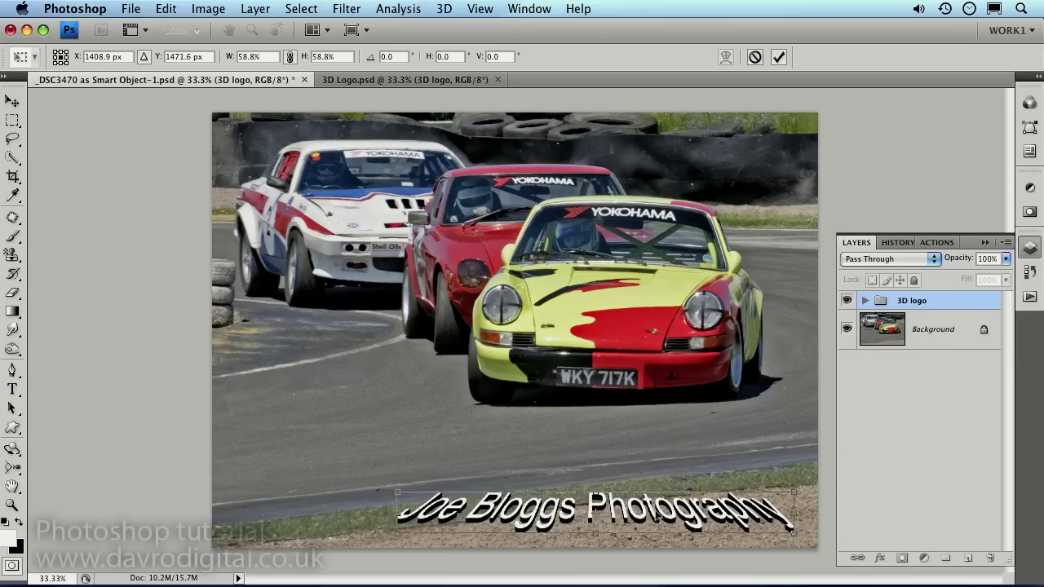
pyautogui.moveTo(680, 515); pyautogui.dragTo(690, 509)
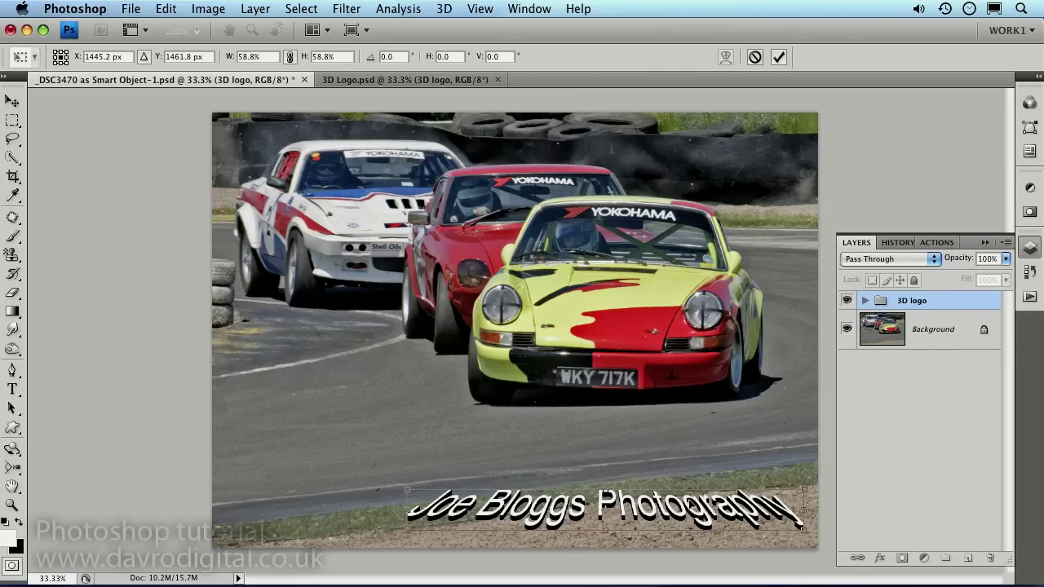
pyautogui.press('Return')
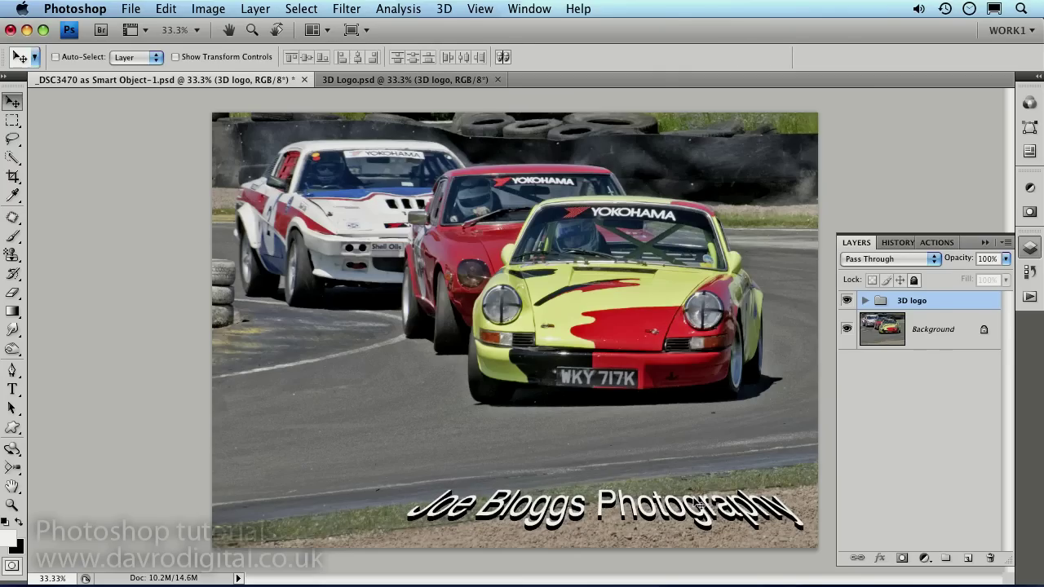
# Expand the 3D logo group, zoom in, and open Layer Style for the Joe Bloggs Photography text layer.
pyautogui.click(865, 301)
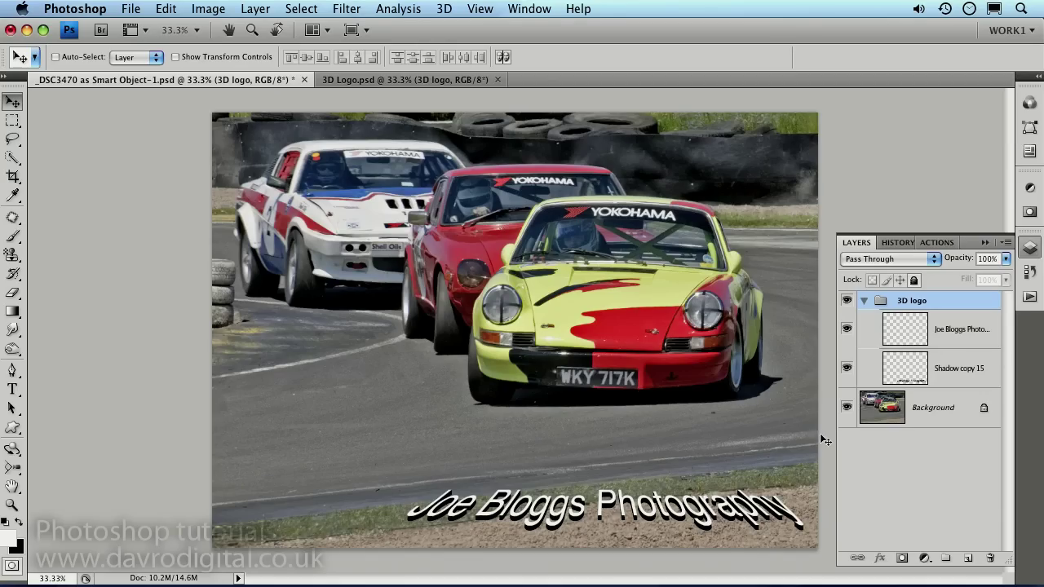
pyautogui.press('super+plus')
pyautogui.press('super+plus')
pyautogui.moveTo(668, 497); pyautogui.dragTo(467, 441)
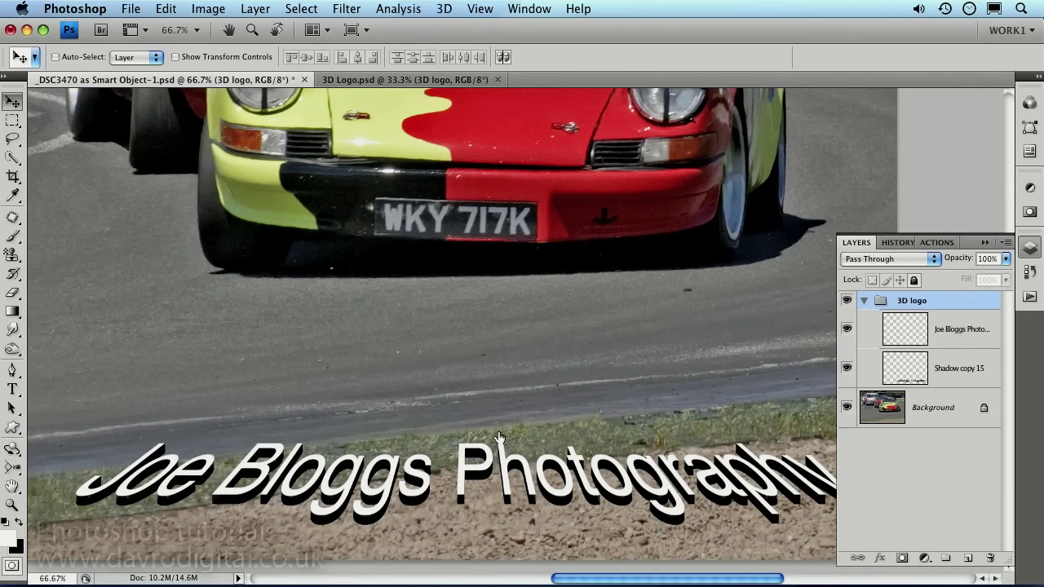
pyautogui.click(961, 340)
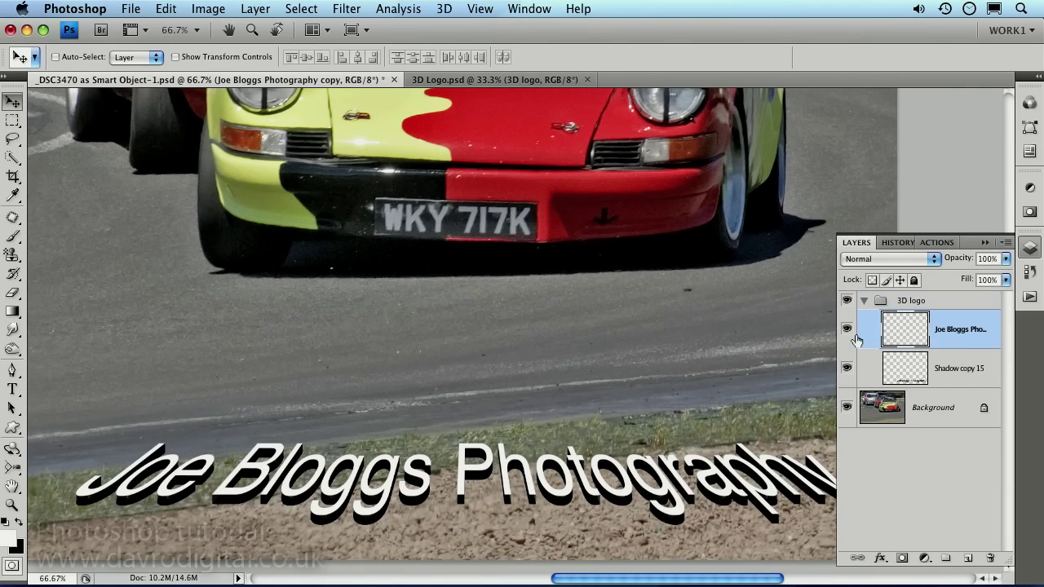
pyautogui.doubleClick(910, 335)
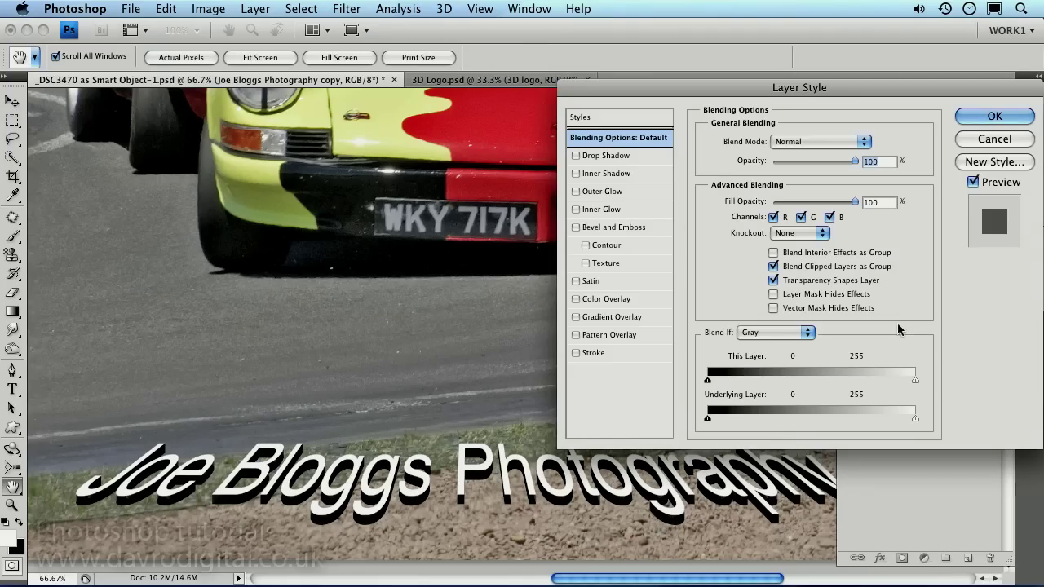
pyautogui.click(607, 300)
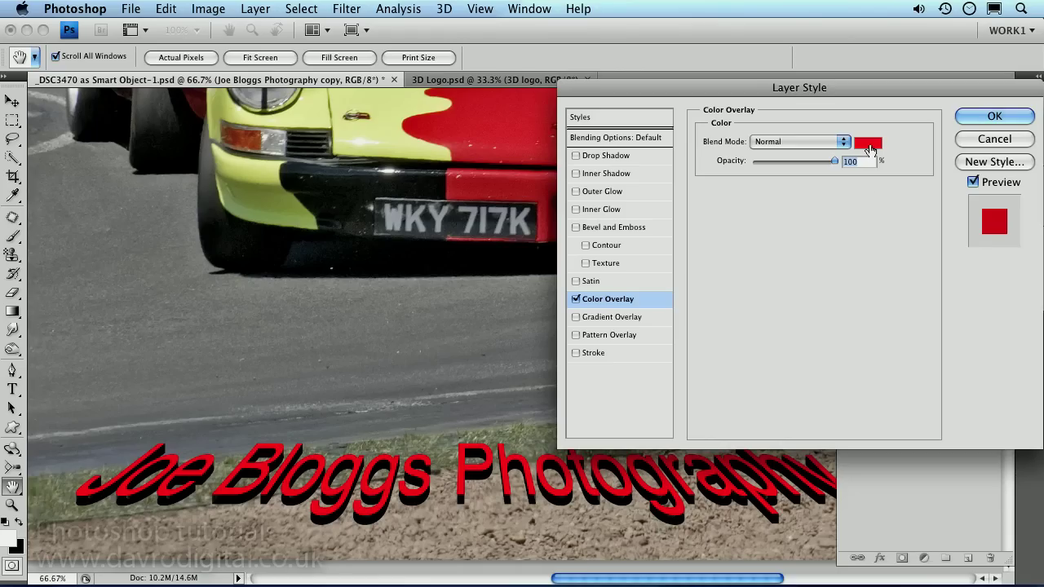
pyautogui.click(870, 143)
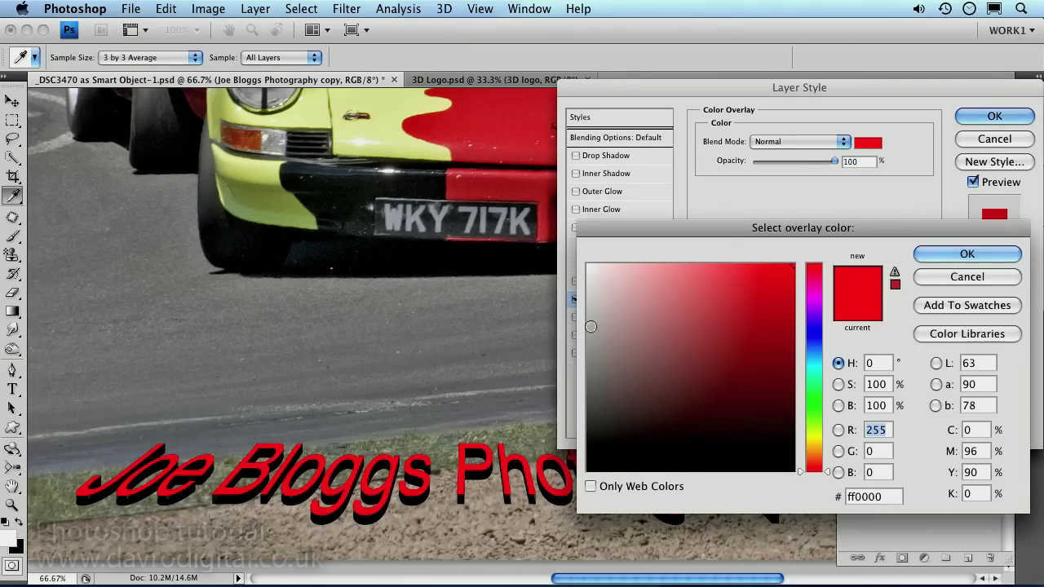
pyautogui.click(271, 204)
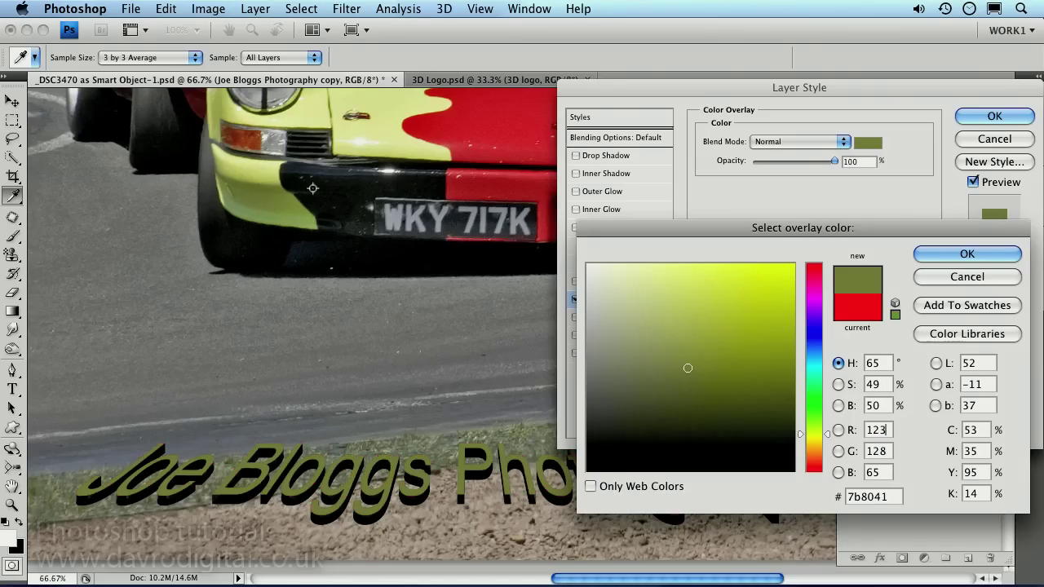
pyautogui.click(386, 147)
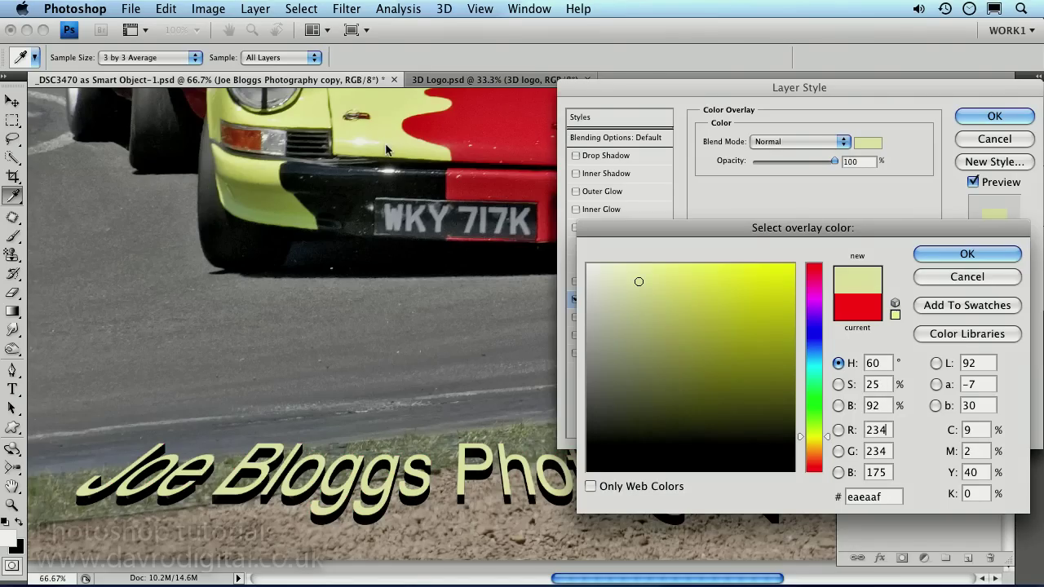
pyautogui.click(384, 196)
pyautogui.click(487, 137)
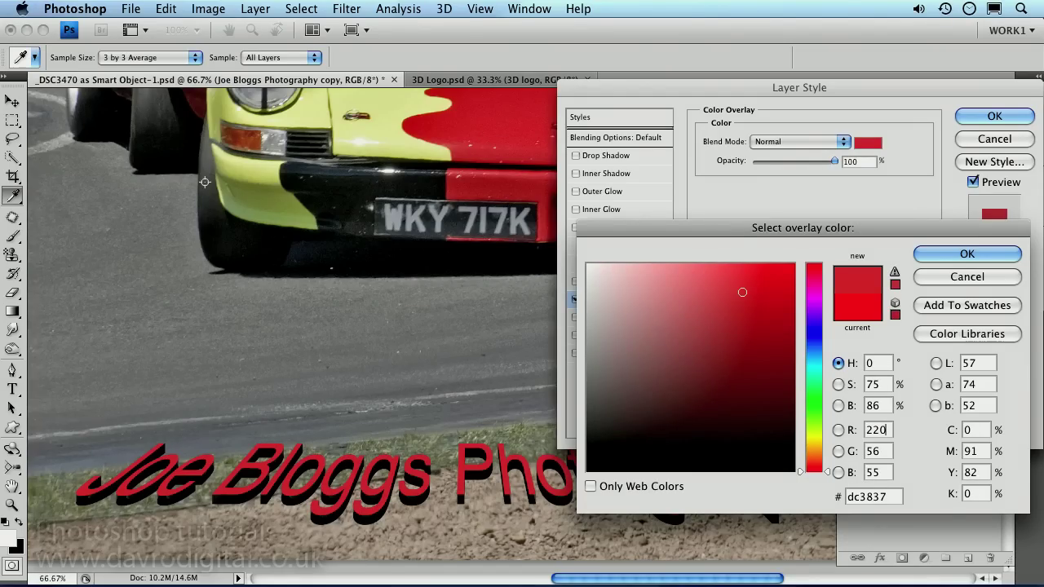
pyautogui.click(950, 277)
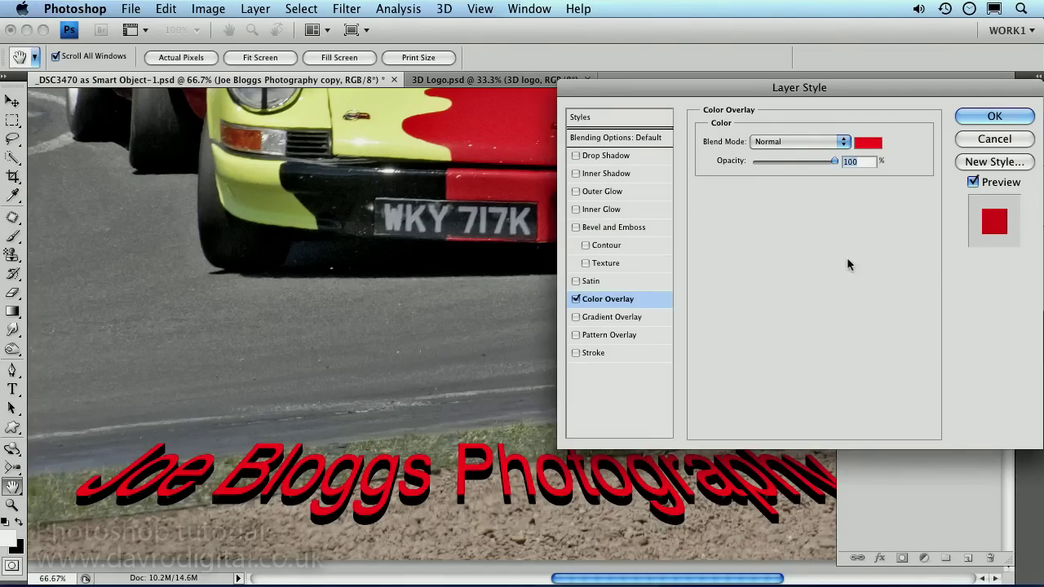
pyautogui.click(576, 298)
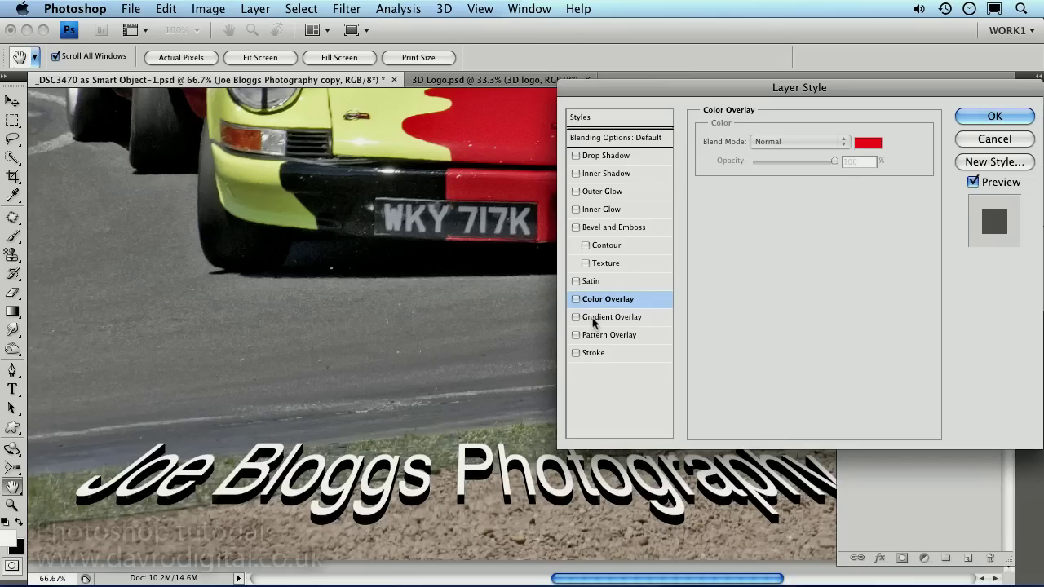
pyautogui.click(593, 317)
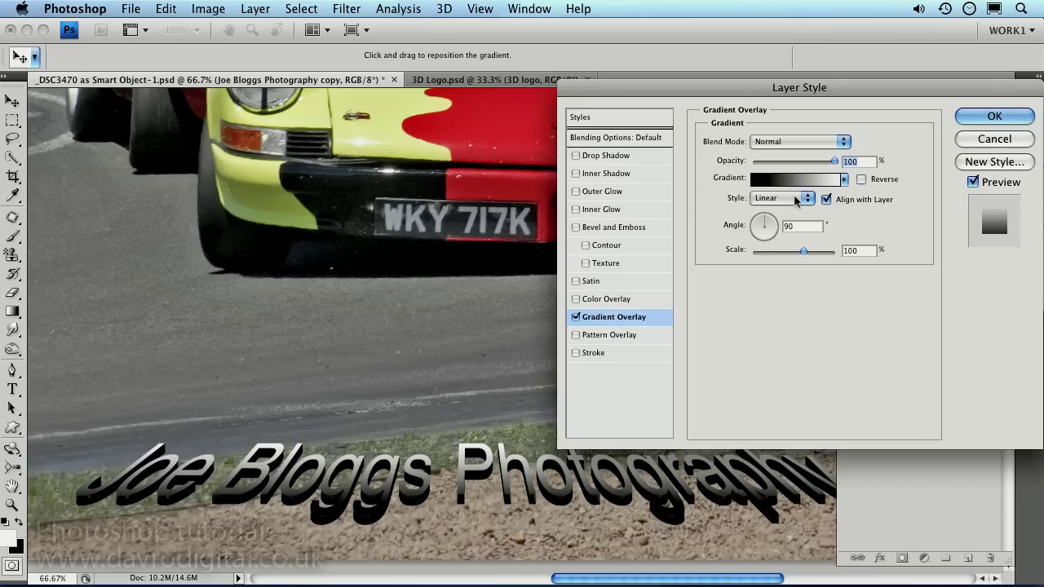
# Choose the Chrome preset as the Gradient Overlay's gradient.
pyautogui.click(765, 181)
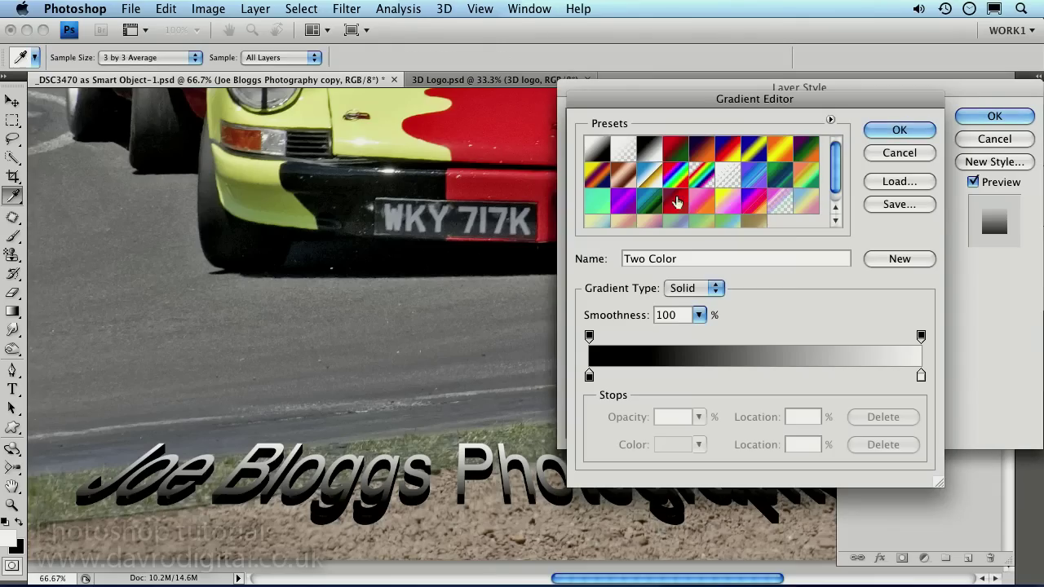
pyautogui.click(652, 202)
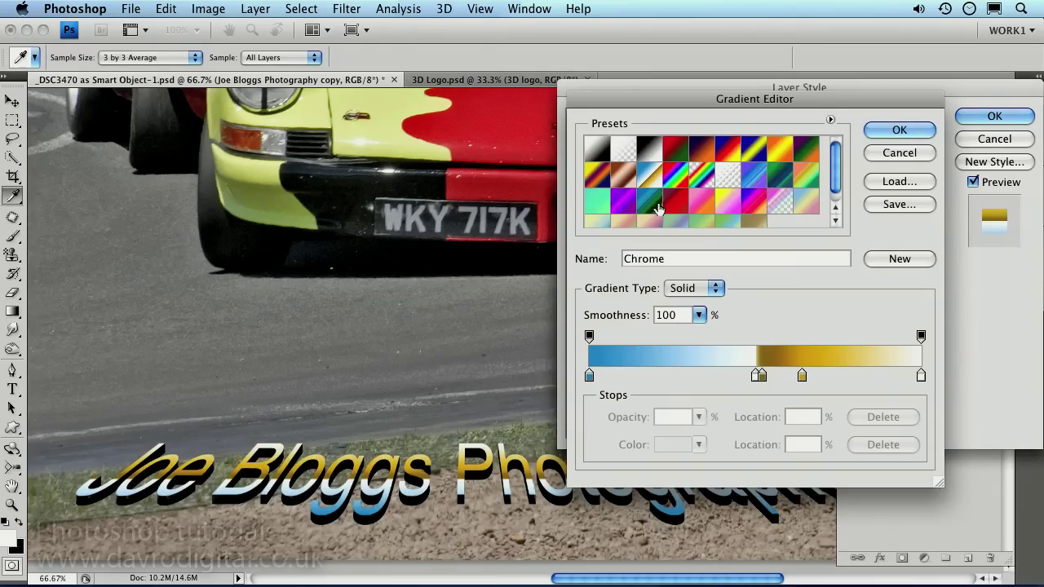
pyautogui.click(894, 132)
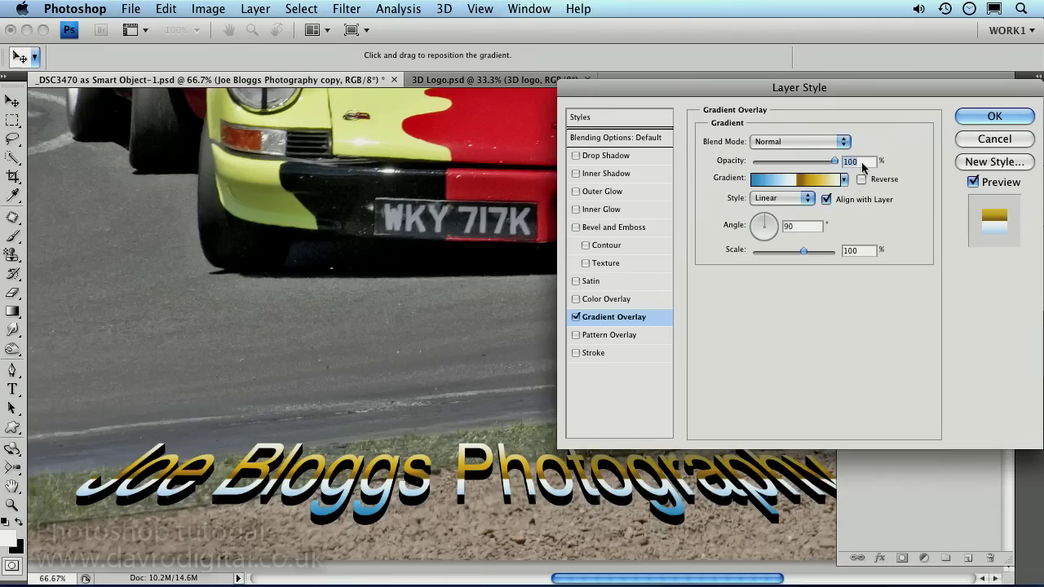
# Set the gradient style to Reflected with 78% scale and apply the overlay.
pyautogui.click(775, 199)
pyautogui.click(781, 209)
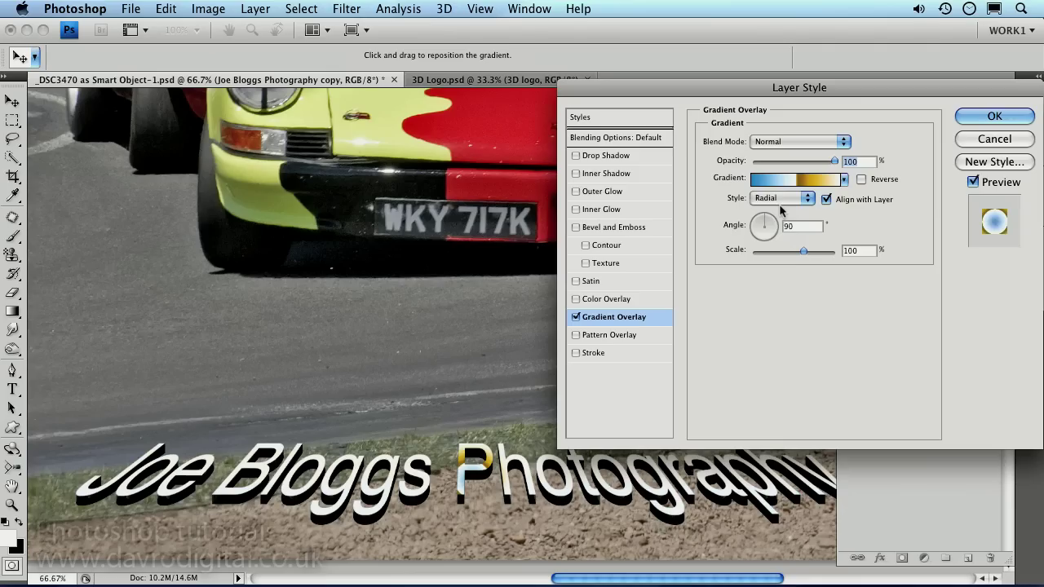
pyautogui.click(782, 198)
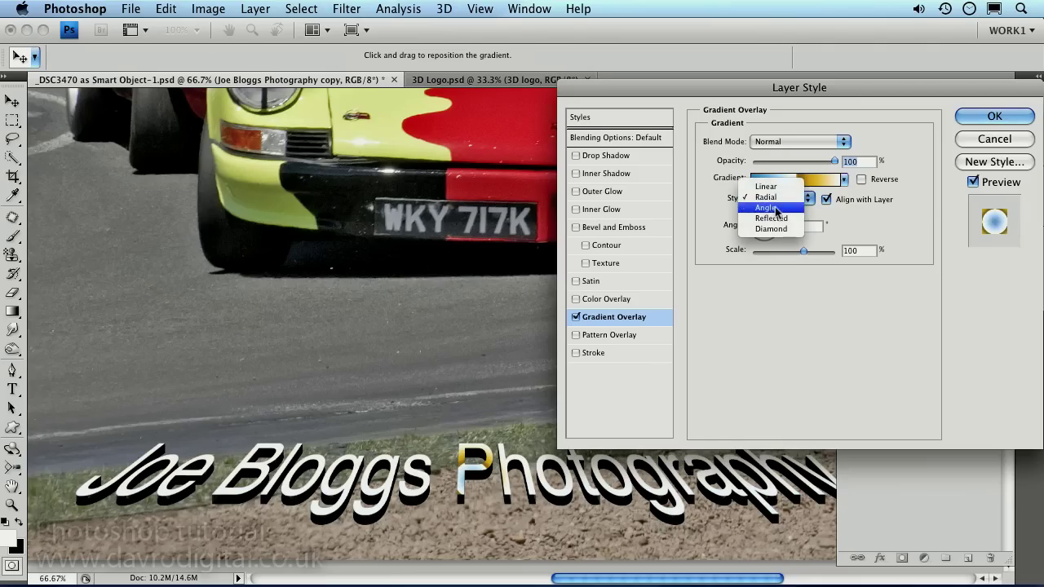
pyautogui.click(775, 211)
pyautogui.click(781, 198)
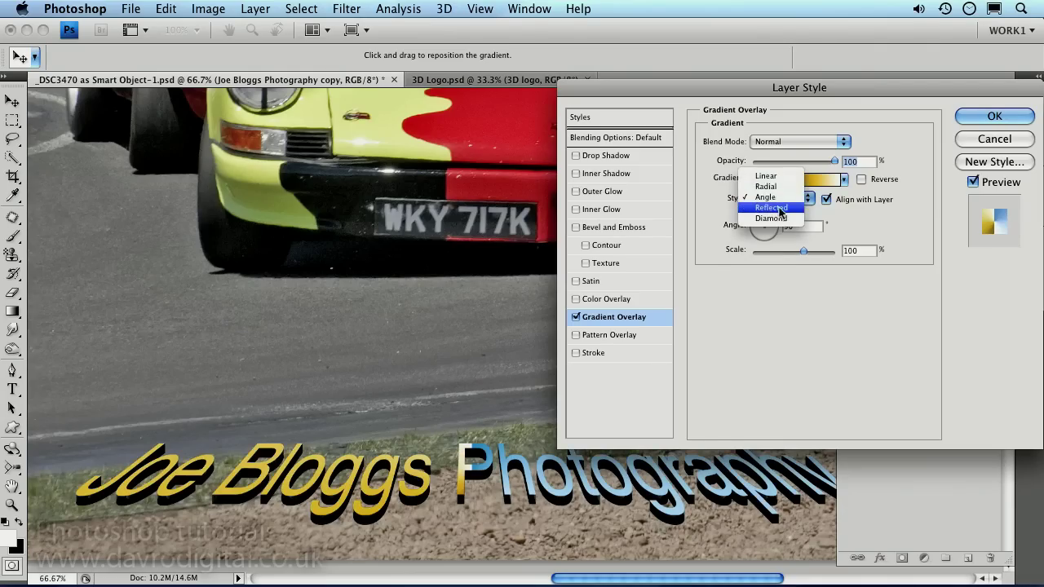
pyautogui.click(781, 210)
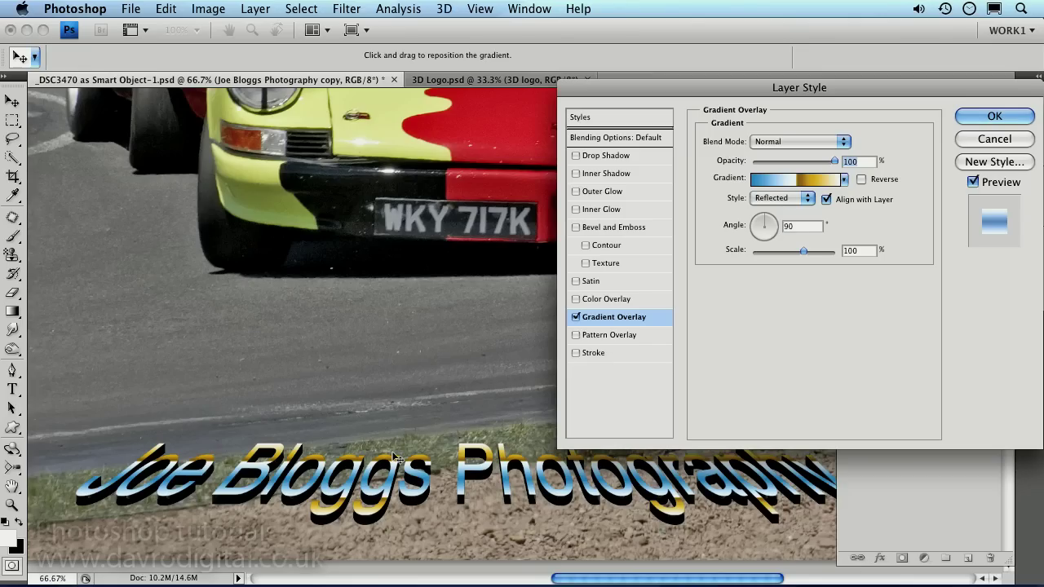
pyautogui.moveTo(367, 480); pyautogui.dragTo(354, 483)
pyautogui.moveTo(804, 251); pyautogui.dragTo(791, 257)
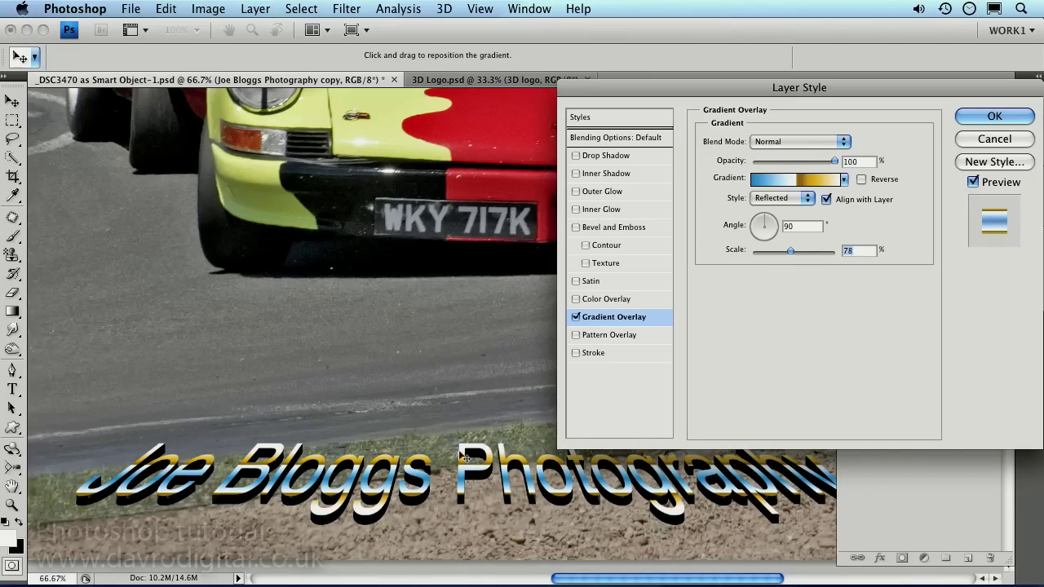
pyautogui.click(995, 116)
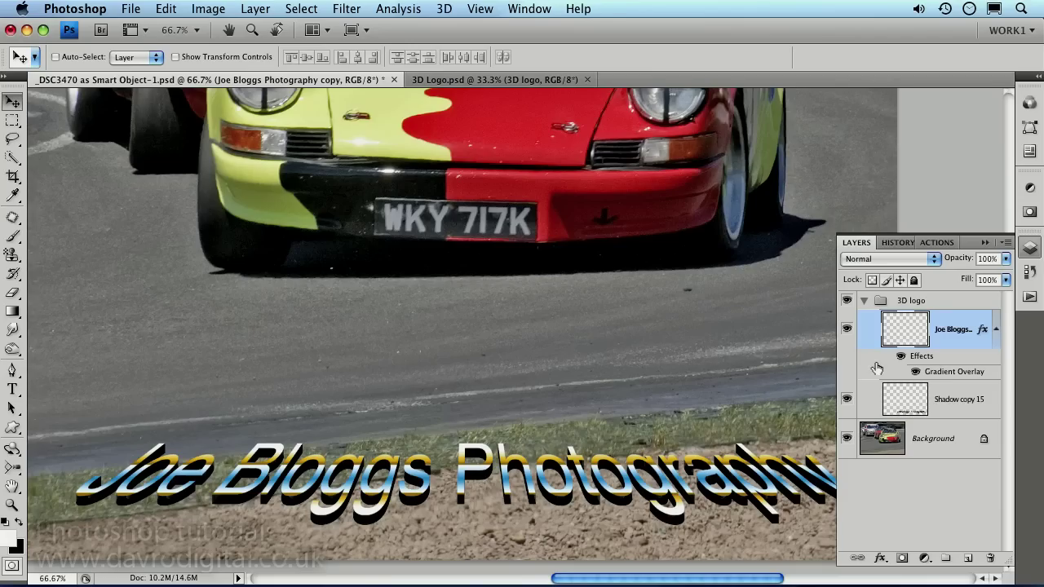
# Collapse the 3D logo group and zoom out to view the whole race car photo.
pyautogui.click(864, 301)
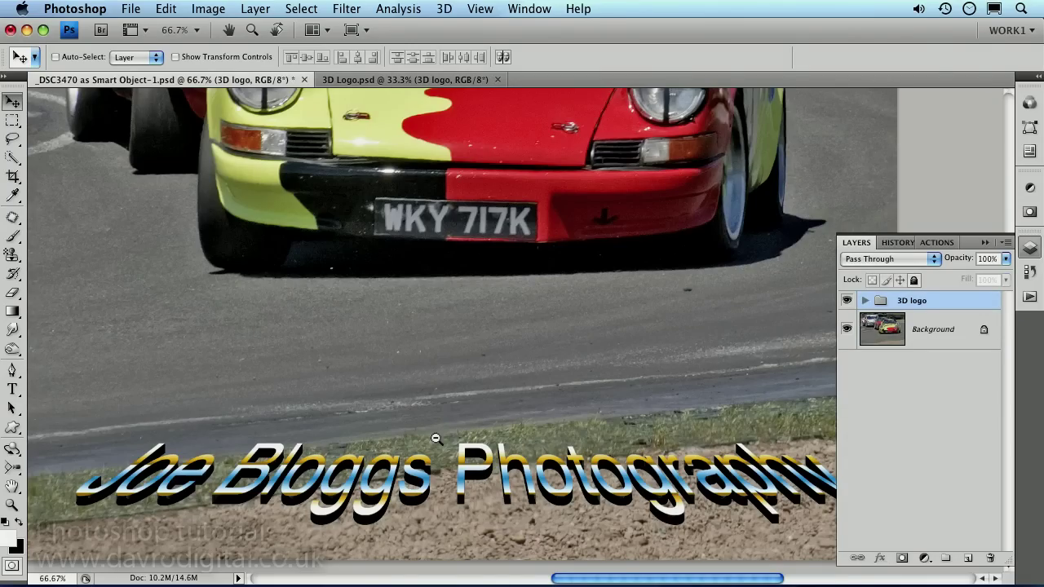
pyautogui.press('super+minus')
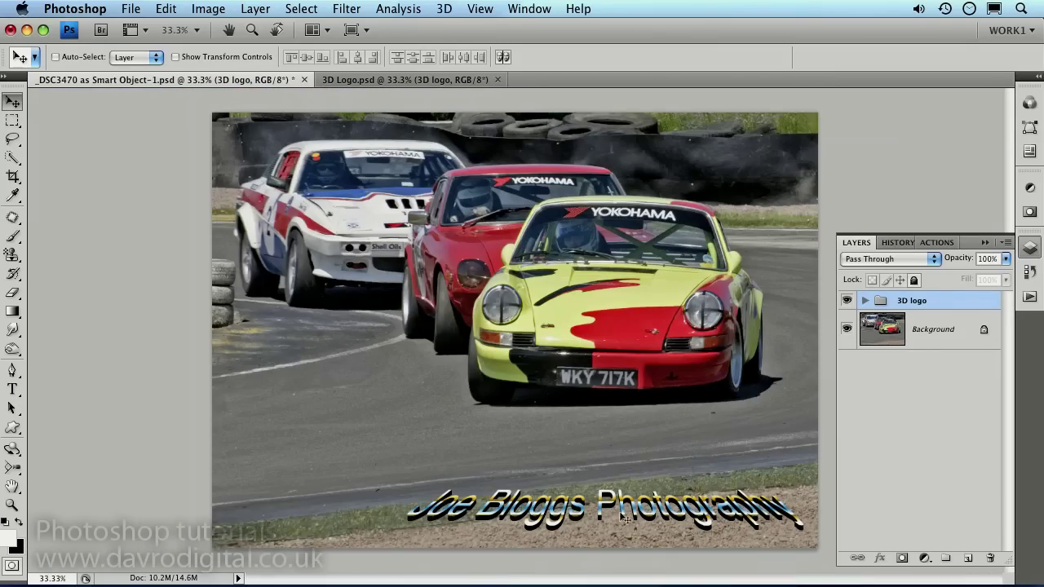